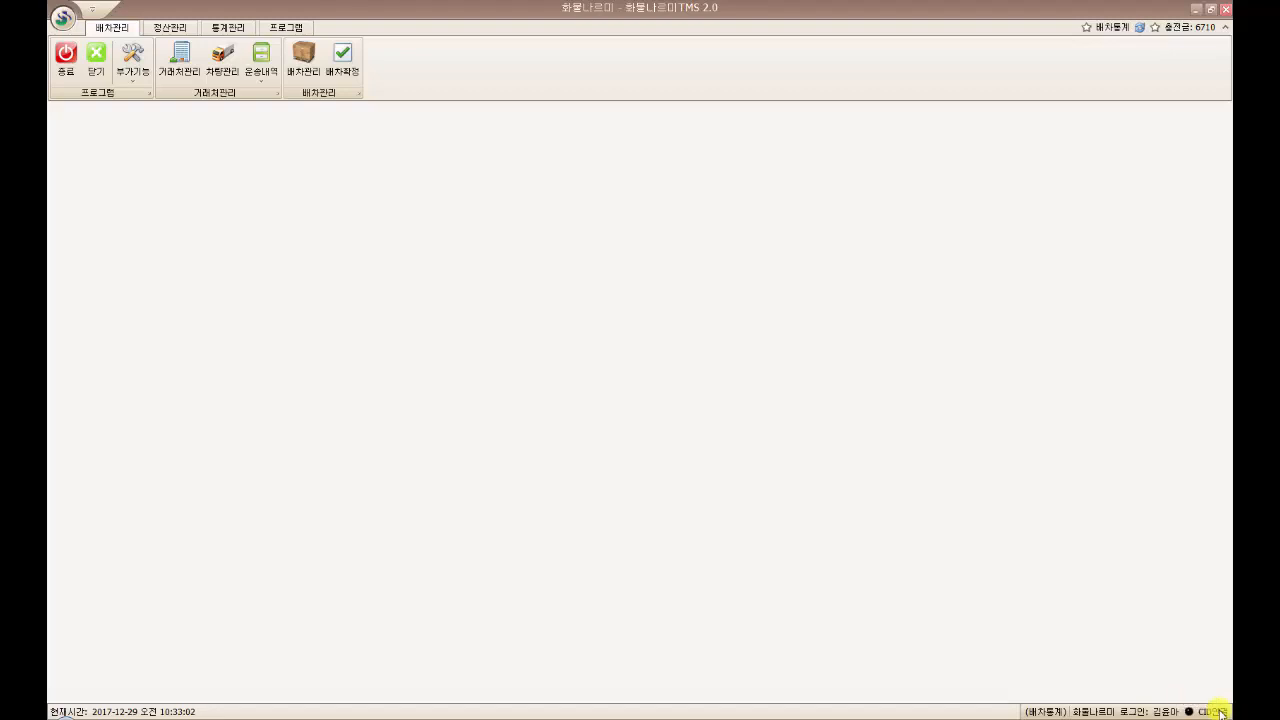
# Open the 배차관리 screen and start a blank new dispatch order
pyautogui.click(305, 70)
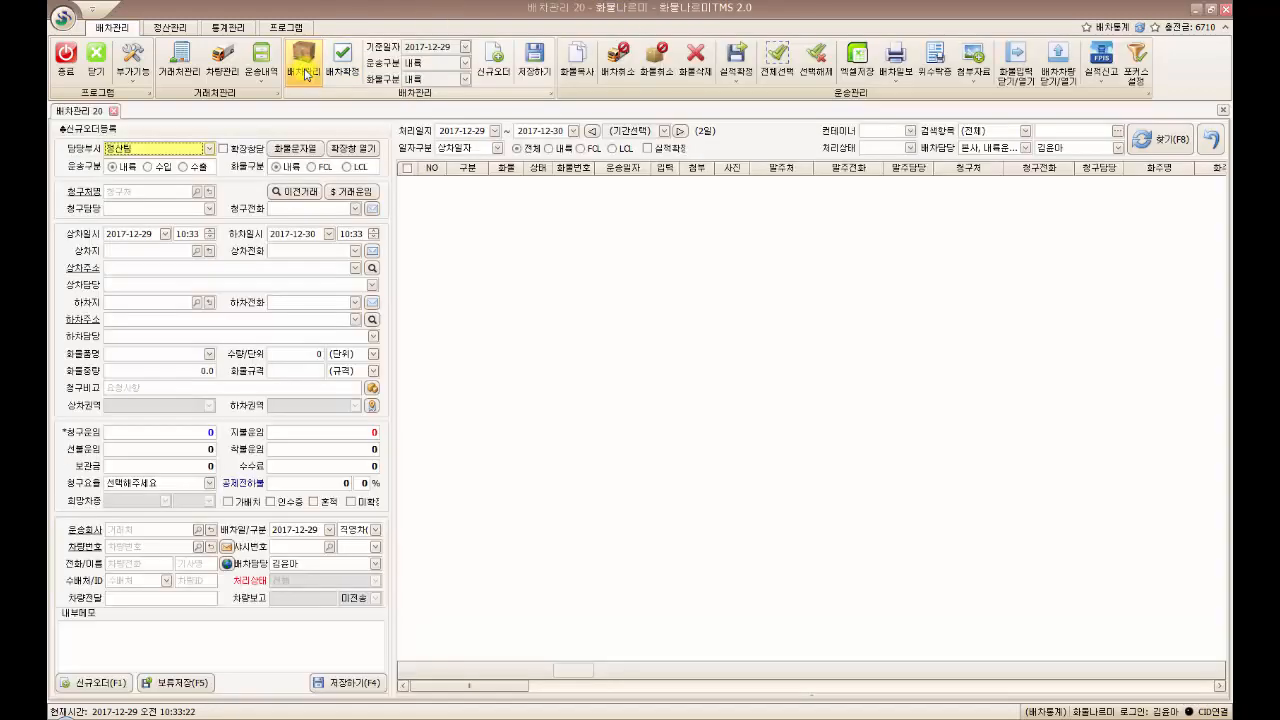
pyautogui.click(491, 68)
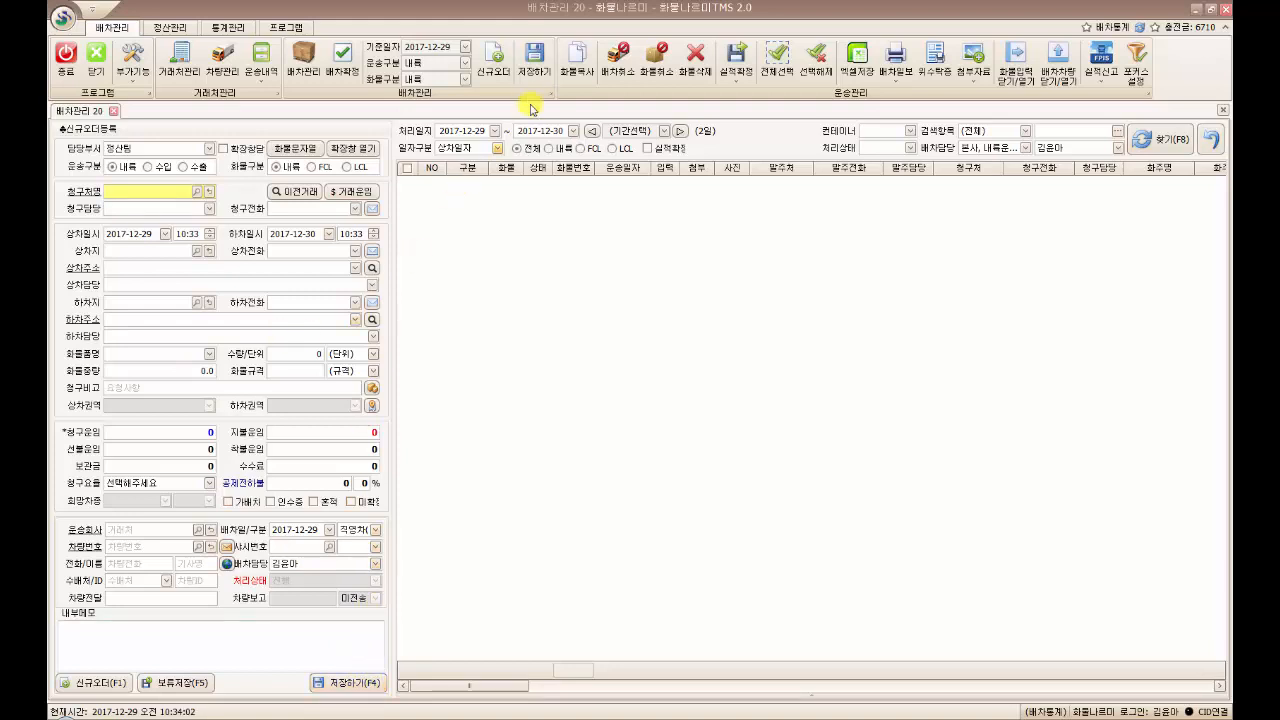
pyautogui.click(465, 50)
pyautogui.click(465, 50)
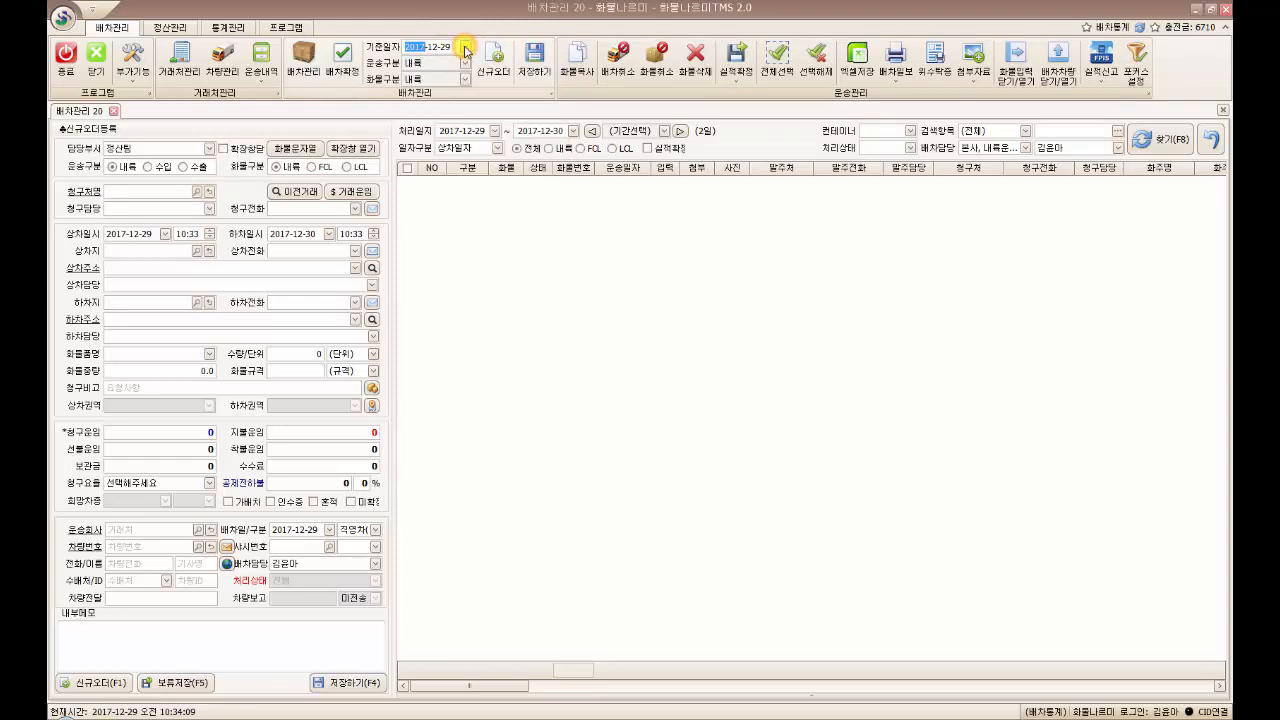
pyautogui.click(465, 63)
pyautogui.click(466, 67)
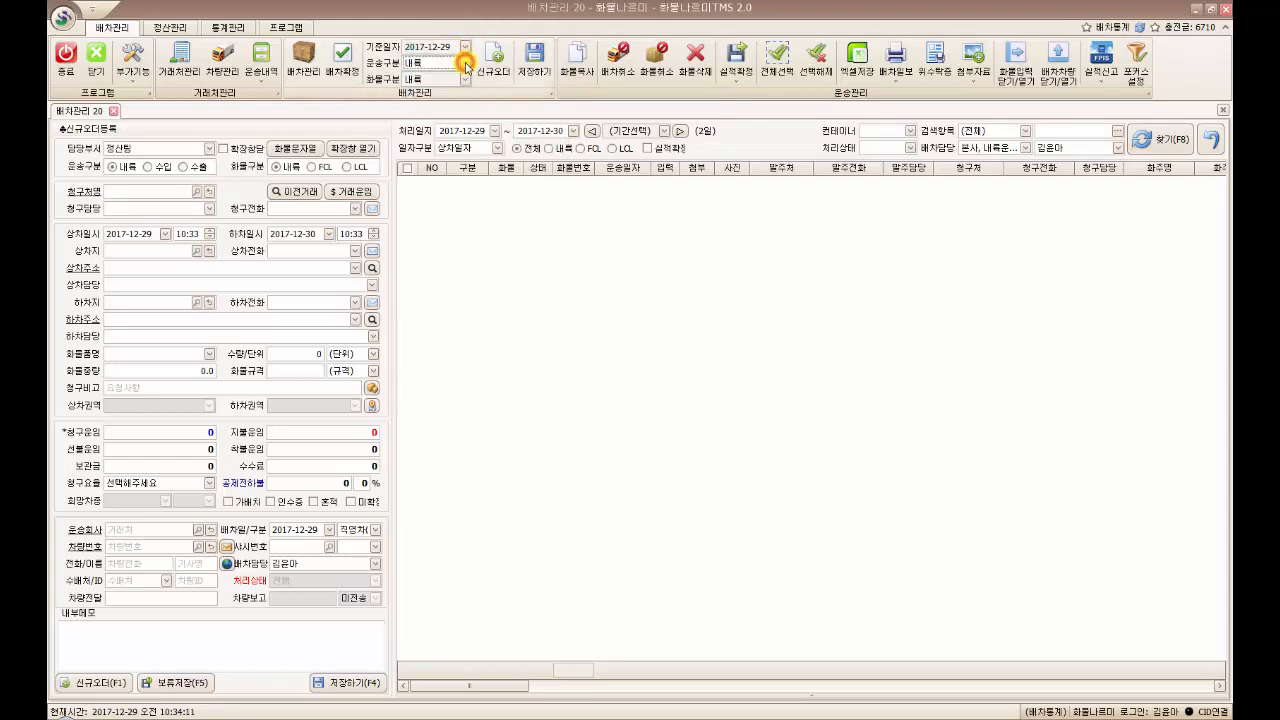
pyautogui.click(465, 82)
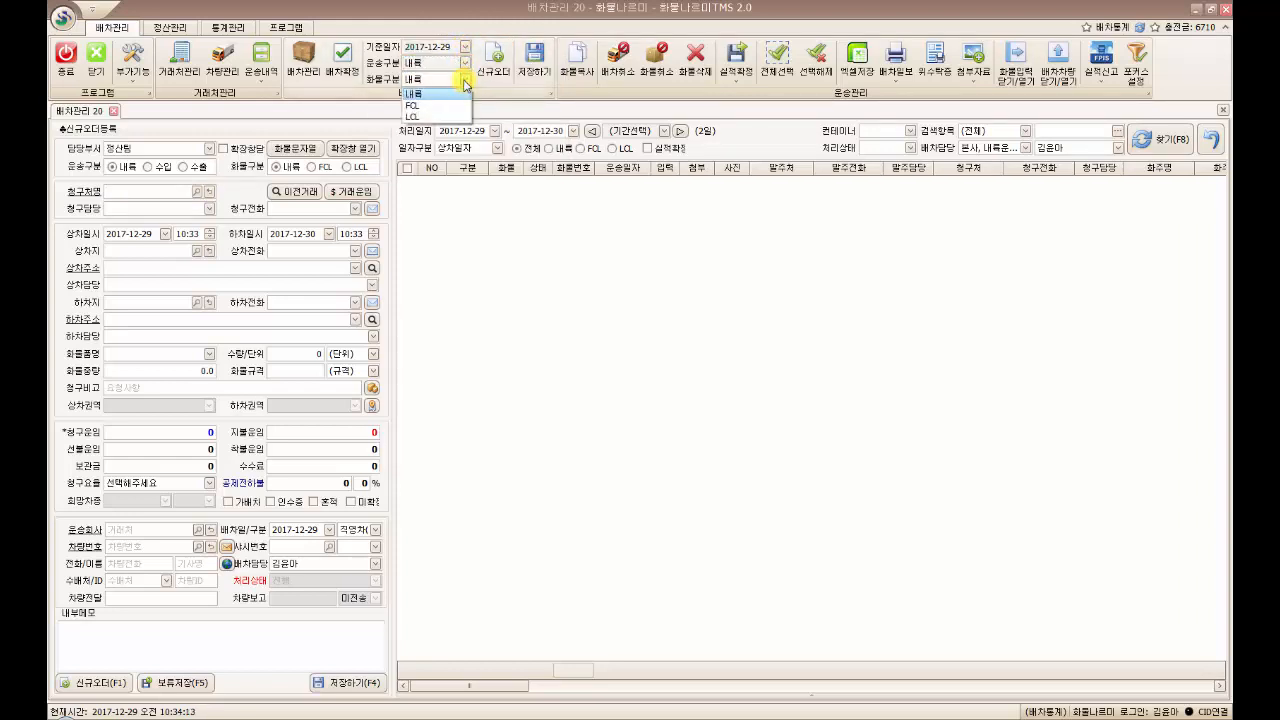
pyautogui.click(465, 82)
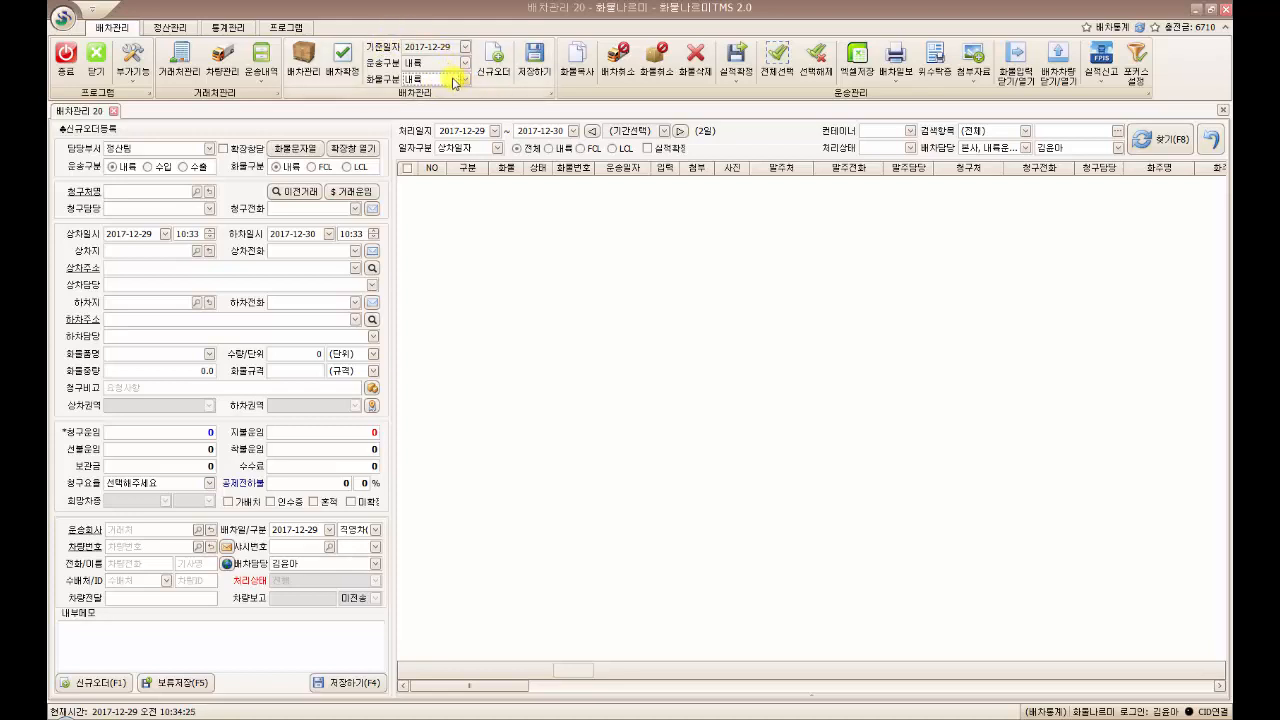
pyautogui.click(441, 83)
pyautogui.click(427, 107)
pyautogui.click(449, 64)
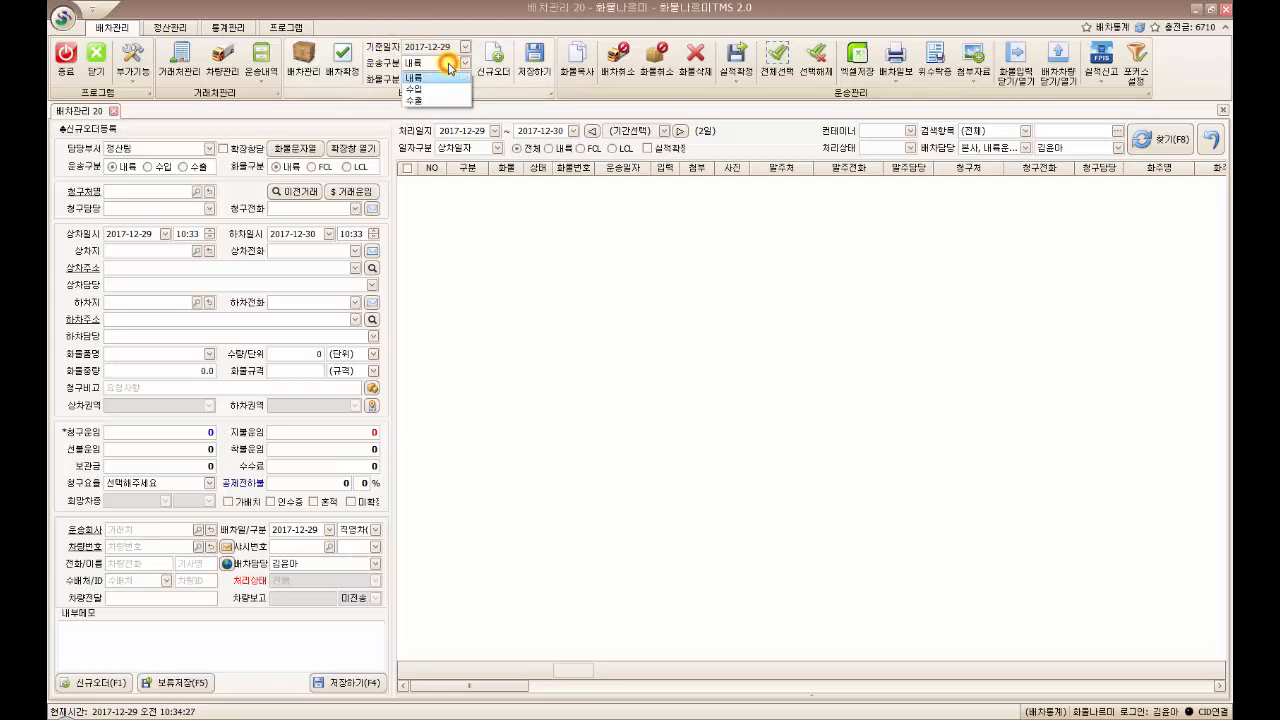
pyautogui.click(424, 89)
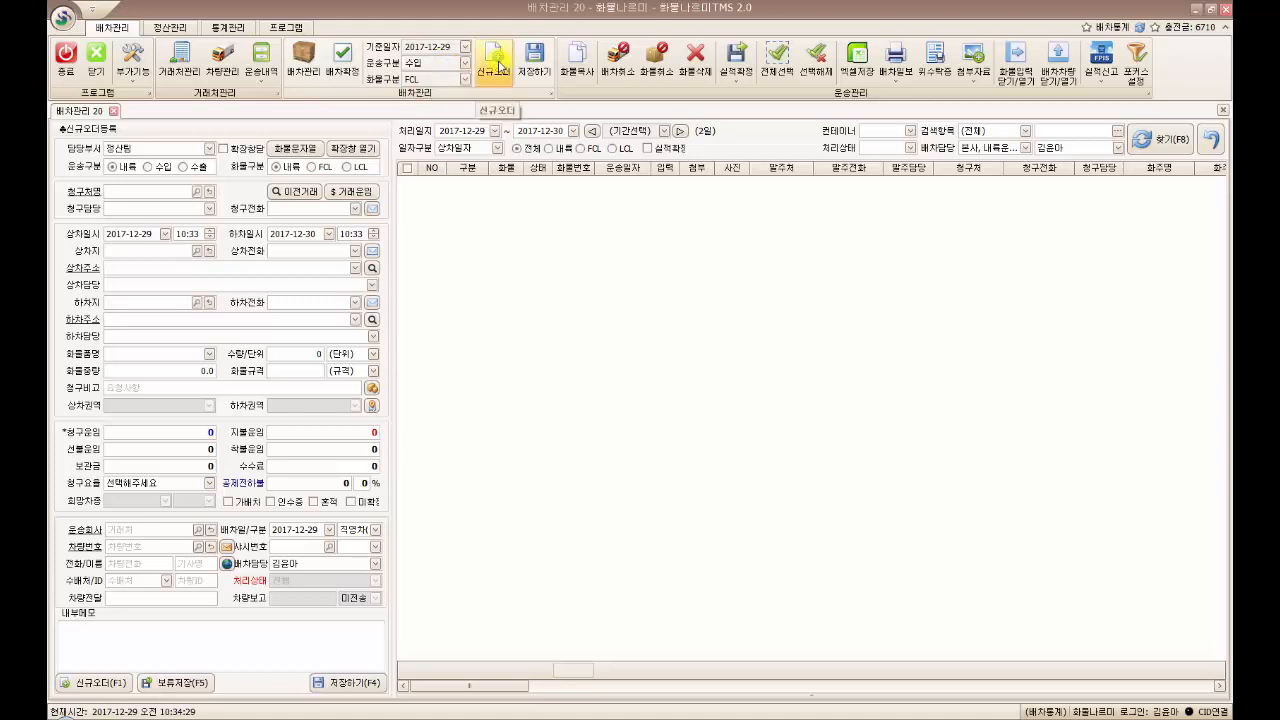
pyautogui.click(497, 62)
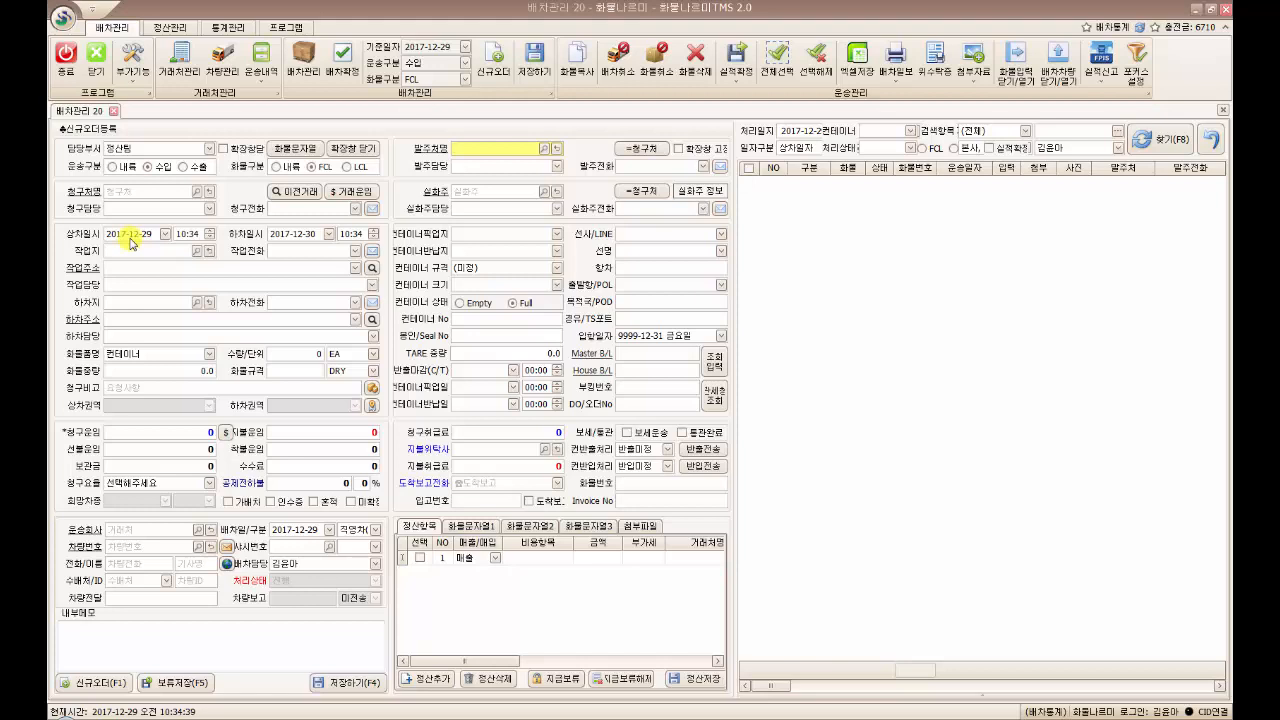
pyautogui.click(468, 64)
pyautogui.click(428, 76)
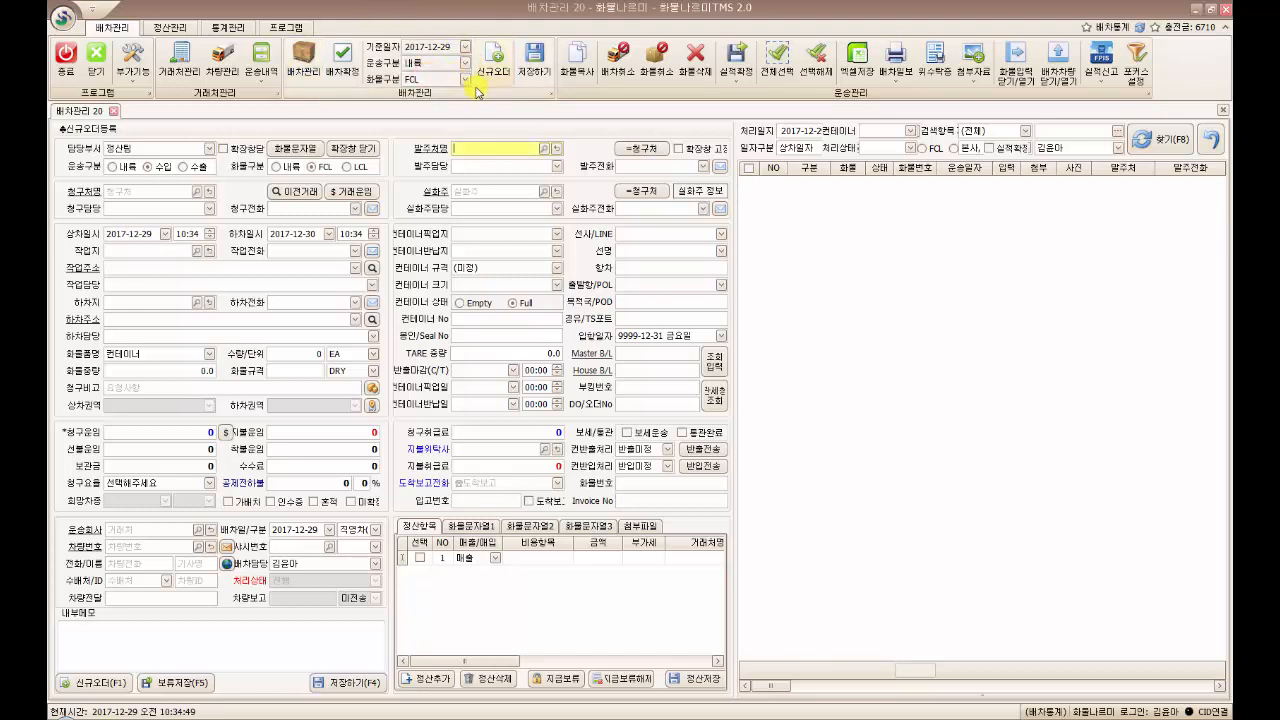
pyautogui.click(465, 80)
pyautogui.click(422, 100)
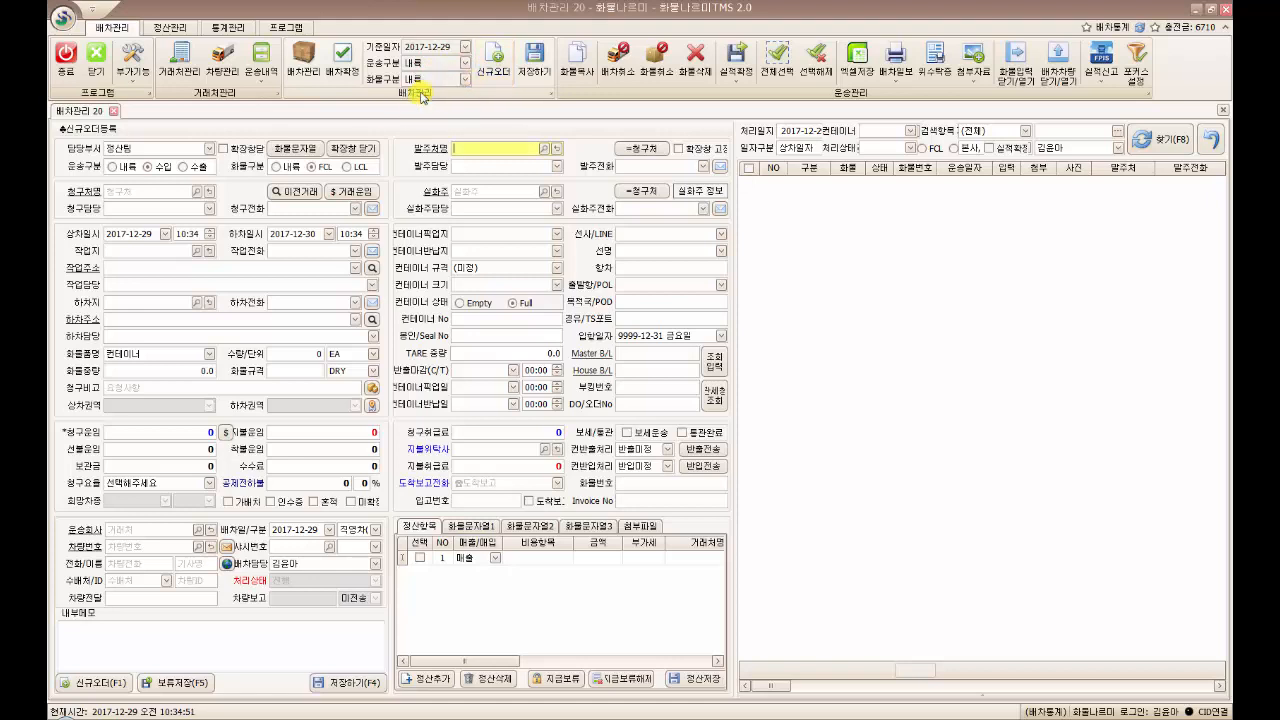
pyautogui.click(494, 60)
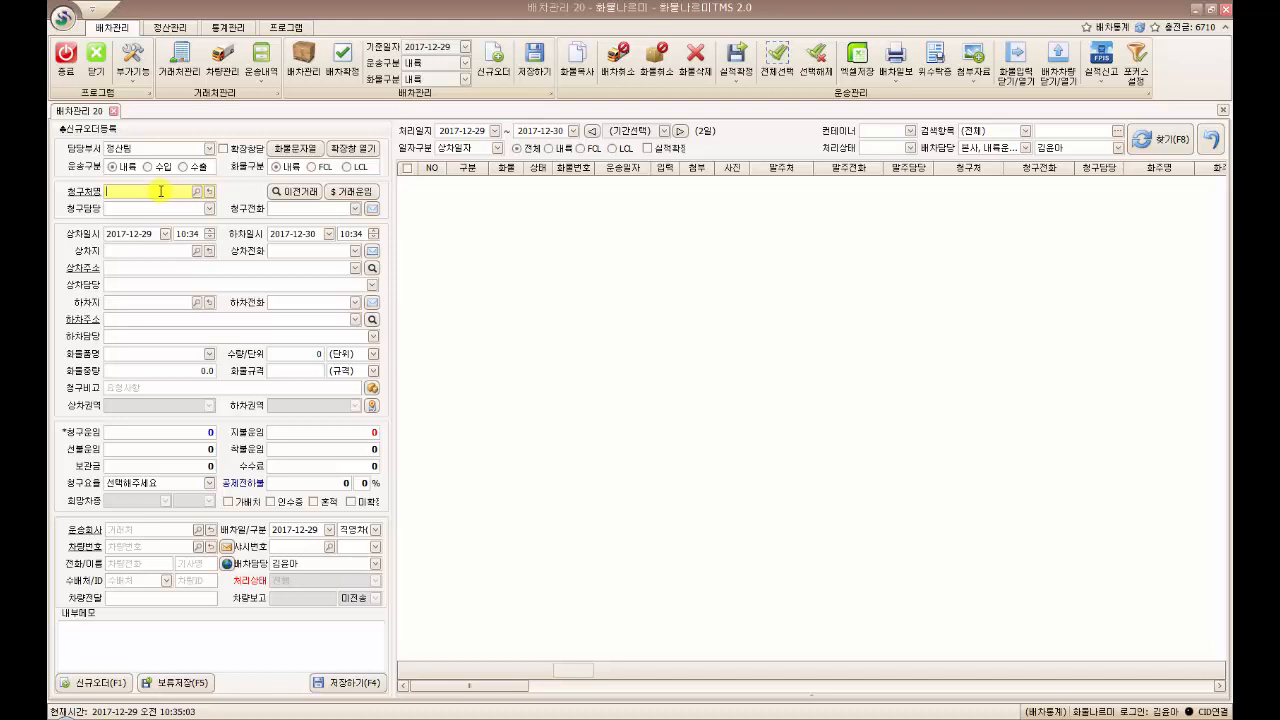
# Set the billing client to 나청구 and pick its billing contact
pyautogui.write('나청구')
pyautogui.press('Return')
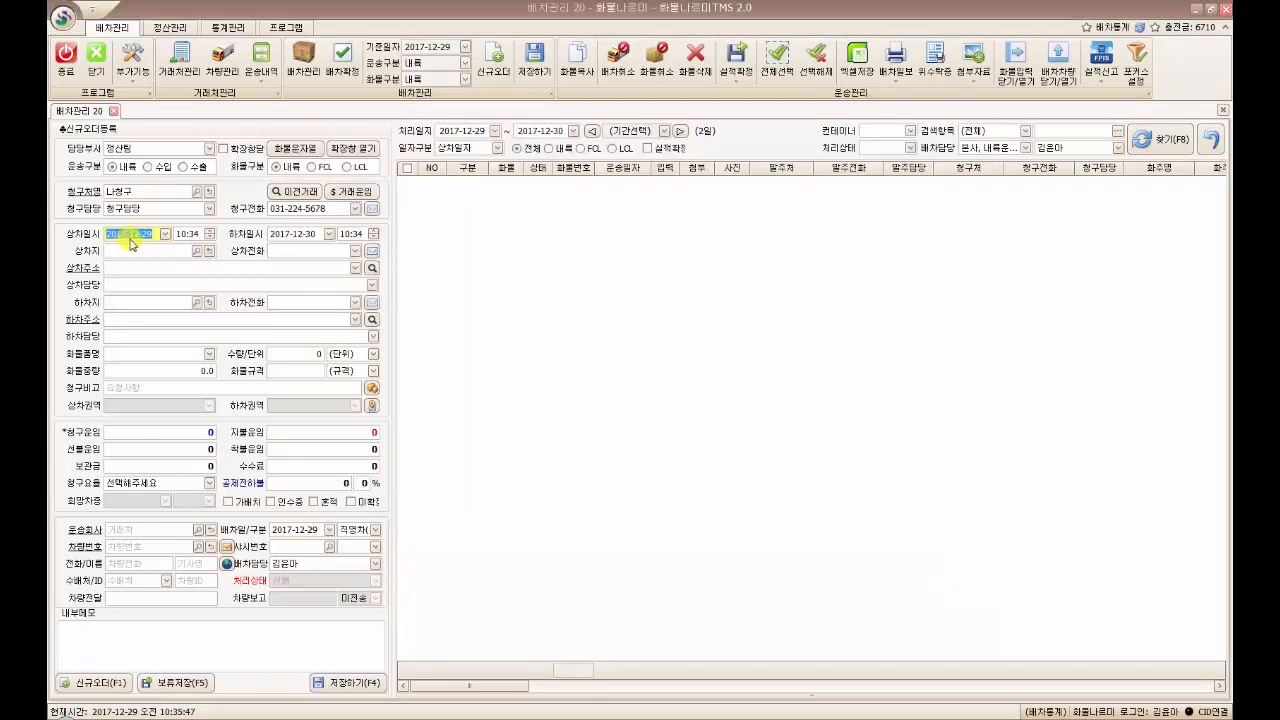
pyautogui.click(150, 235)
# Change the unloading date to 2017-12-29
pyautogui.click(329, 234)
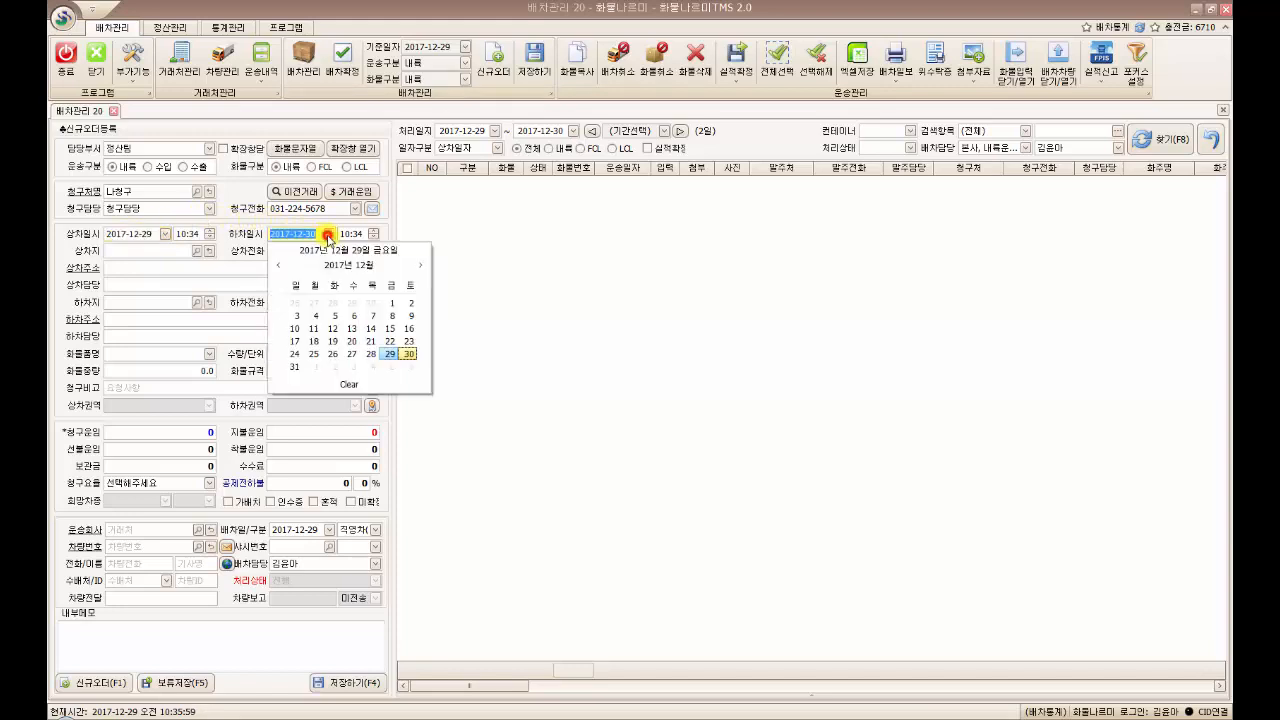
pyautogui.click(389, 354)
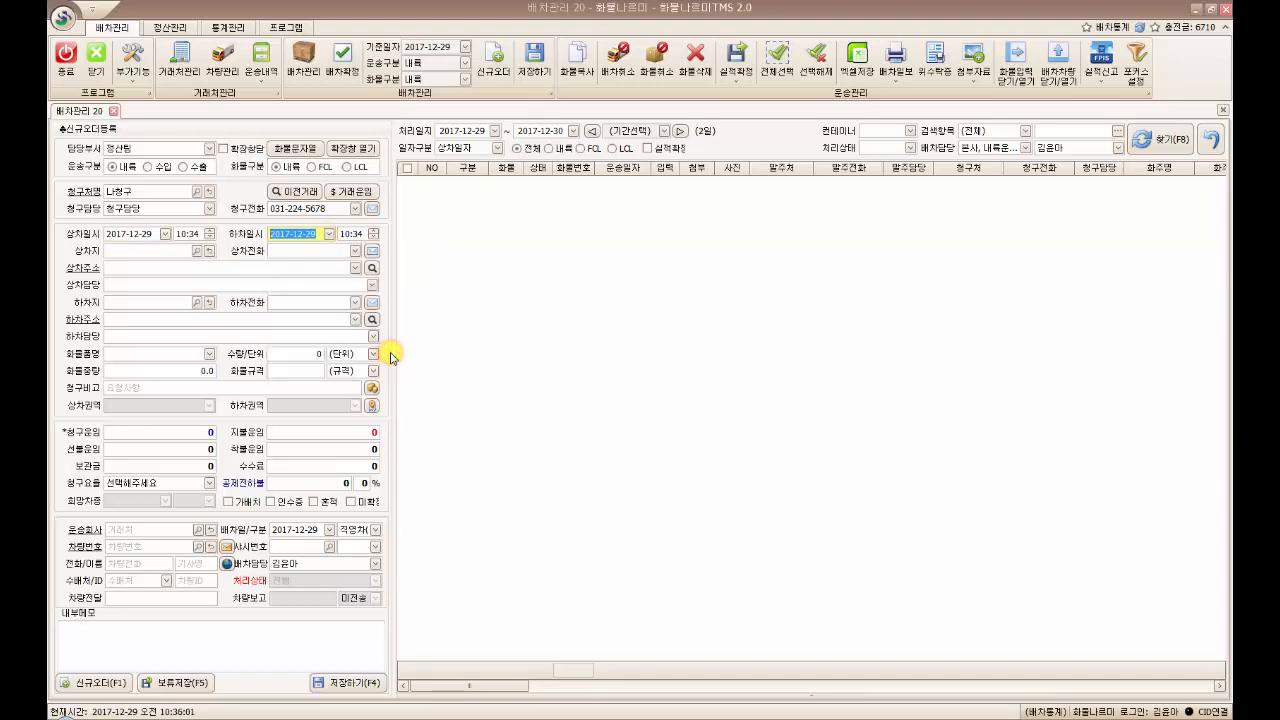
pyautogui.click(153, 251)
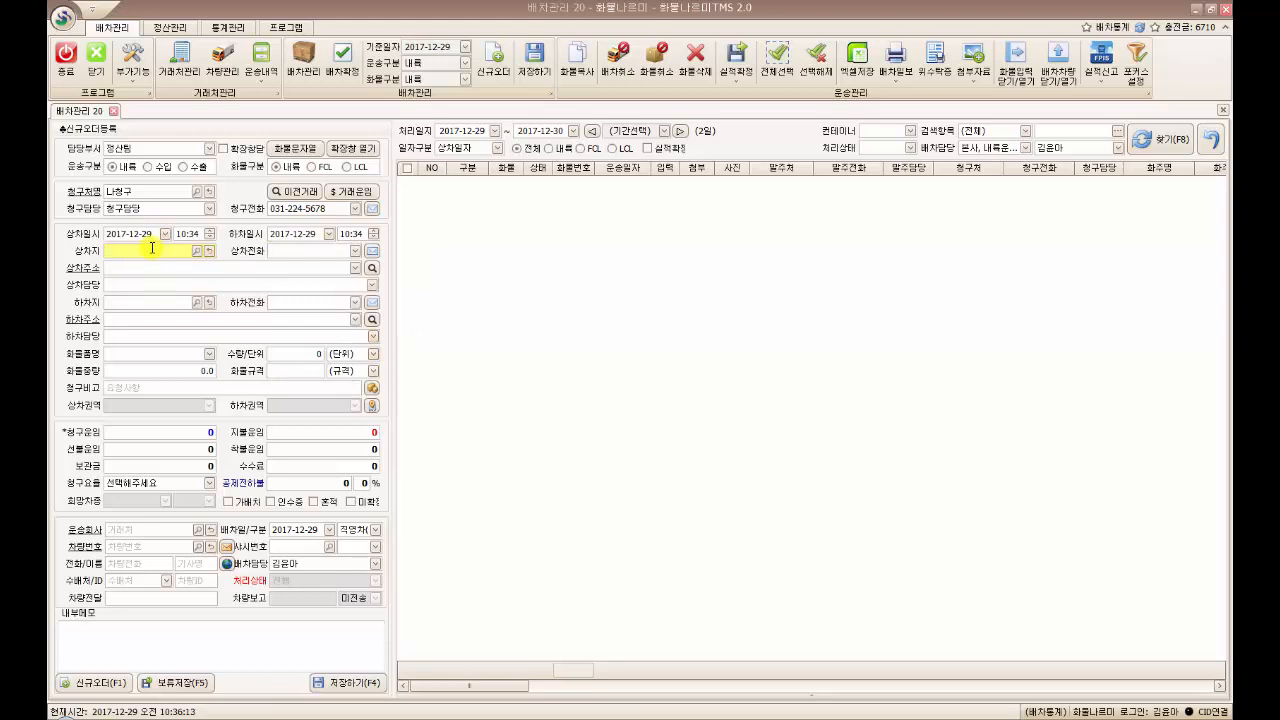
# Choose 우이동상차지 as the loading site and type the unloading site name
pyautogui.write('우이동')
pyautogui.press('Return')
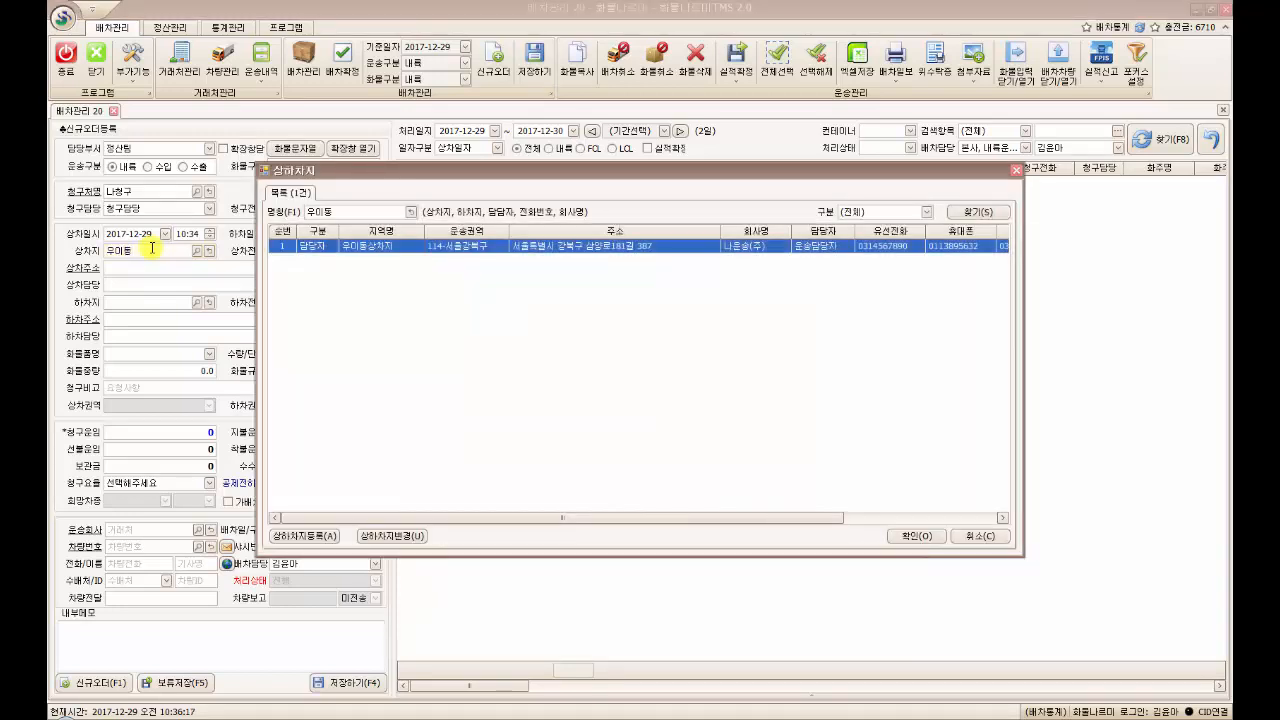
pyautogui.press('Return')
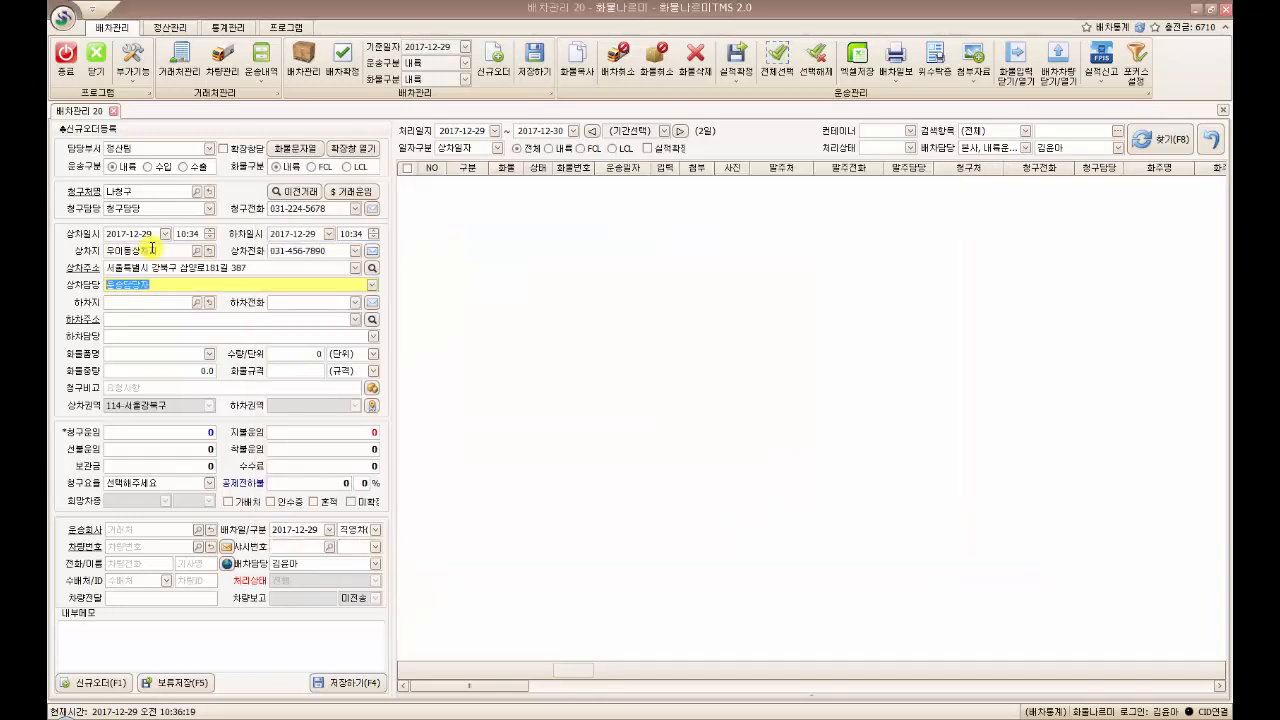
pyautogui.click(177, 304)
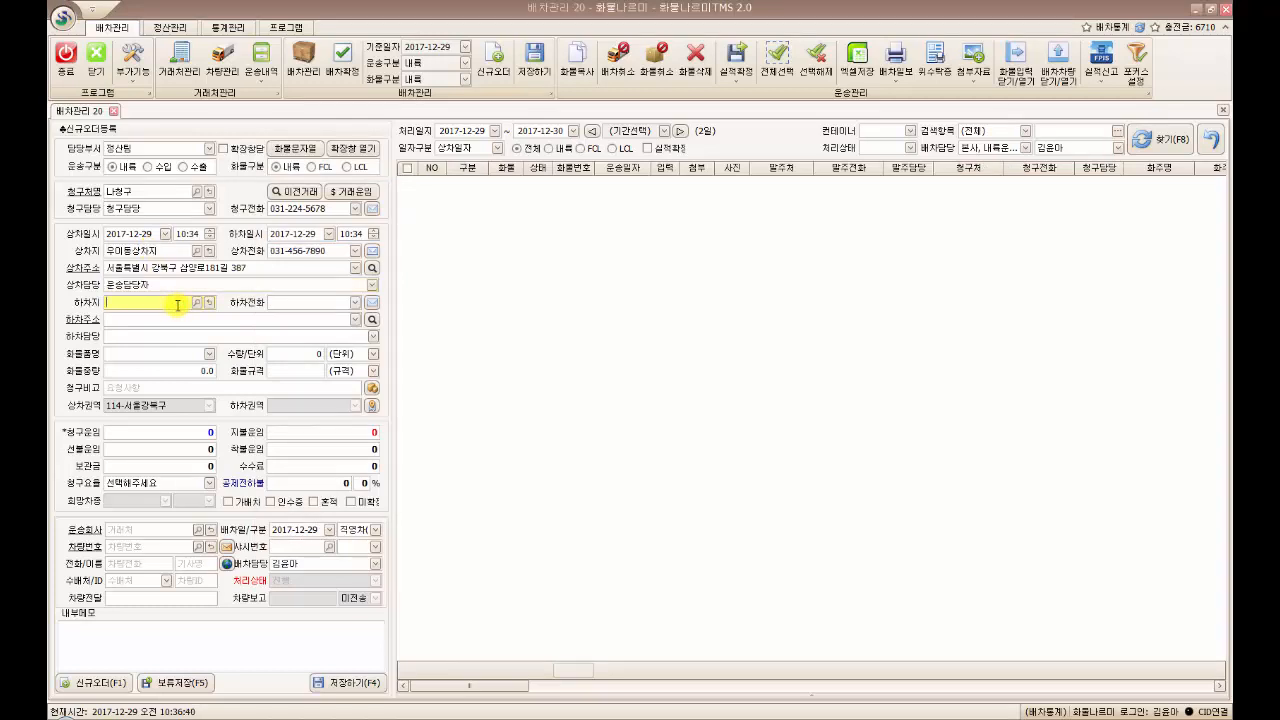
pyautogui.write('부천')
pyautogui.click(290, 302)
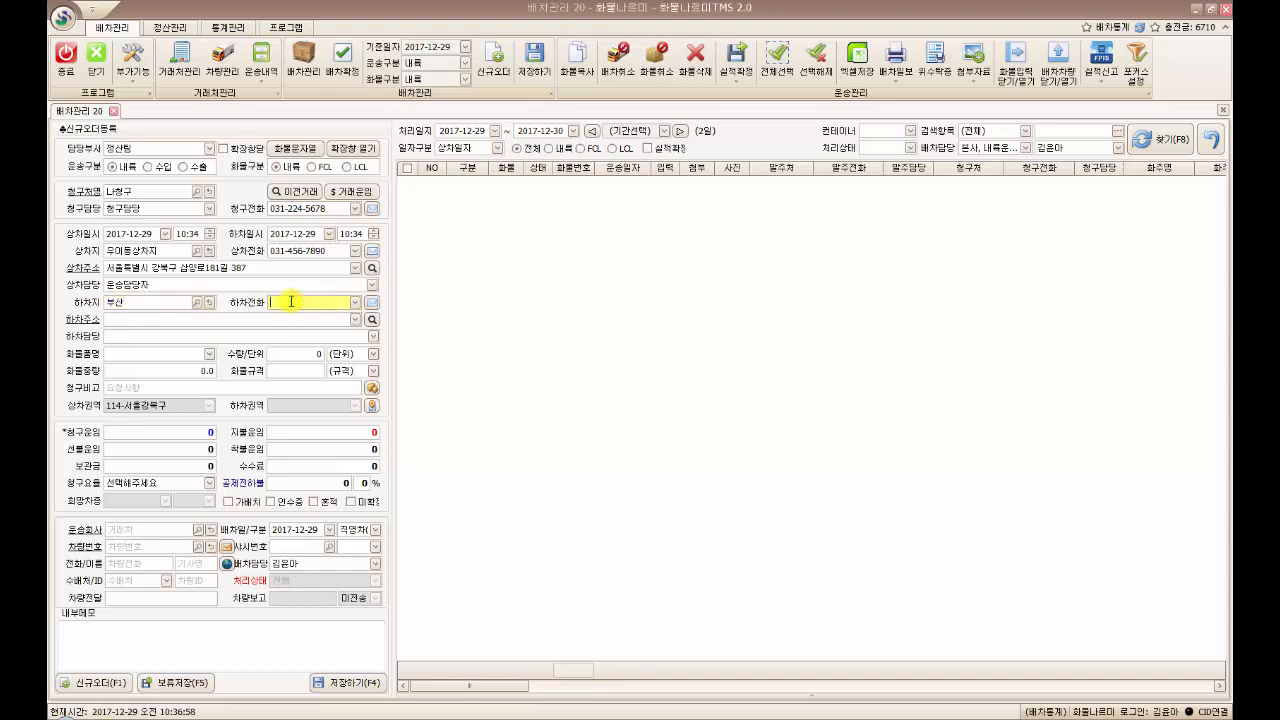
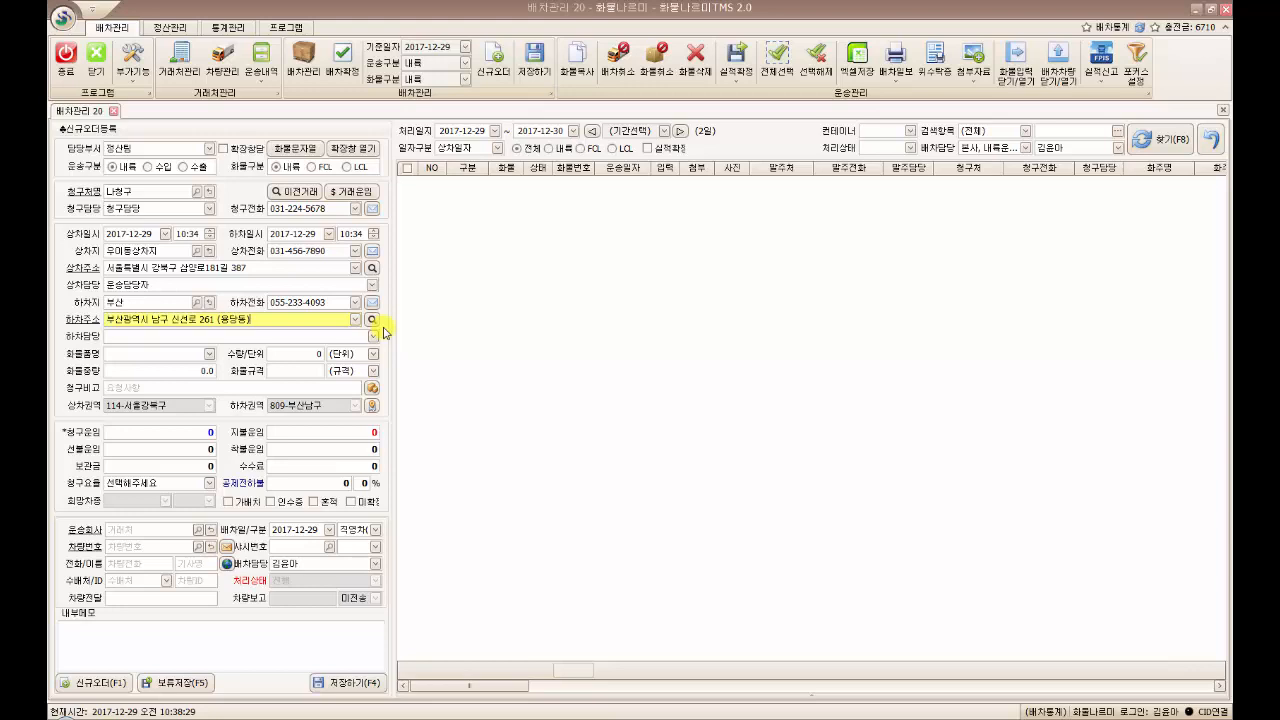
pyautogui.click(250, 319)
pyautogui.press('BackSpace')
pyautogui.press('BackSpace')
pyautogui.press('BackSpace')
pyautogui.press('BackSpace')
pyautogui.press('BackSpace')
pyautogui.press('BackSpace')
pyautogui.press('BackSpace')
pyautogui.press('BackSpace')
pyautogui.press('BackSpace')
pyautogui.press('BackSpace')
pyautogui.press('BackSpace')
pyautogui.press('BackSpace')
pyautogui.press('BackSpace')
pyautogui.press('BackSpace')
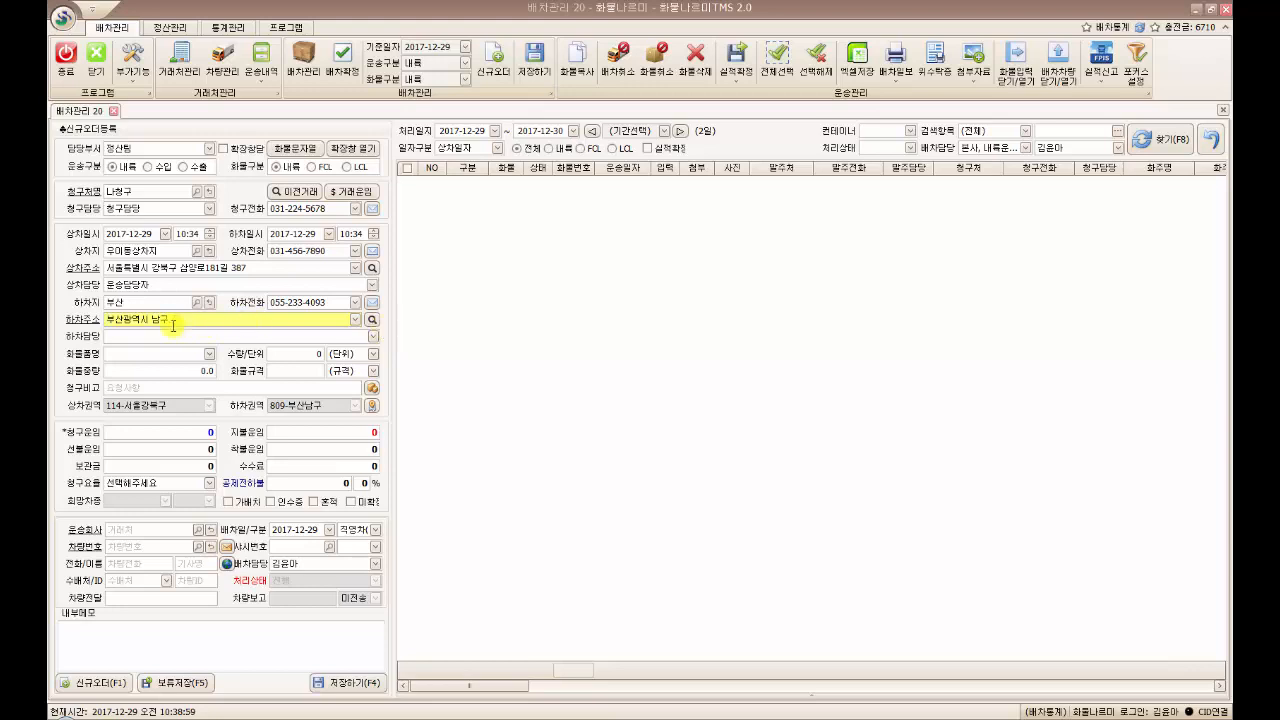
pyautogui.moveTo(173, 325); pyautogui.dragTo(66, 325)
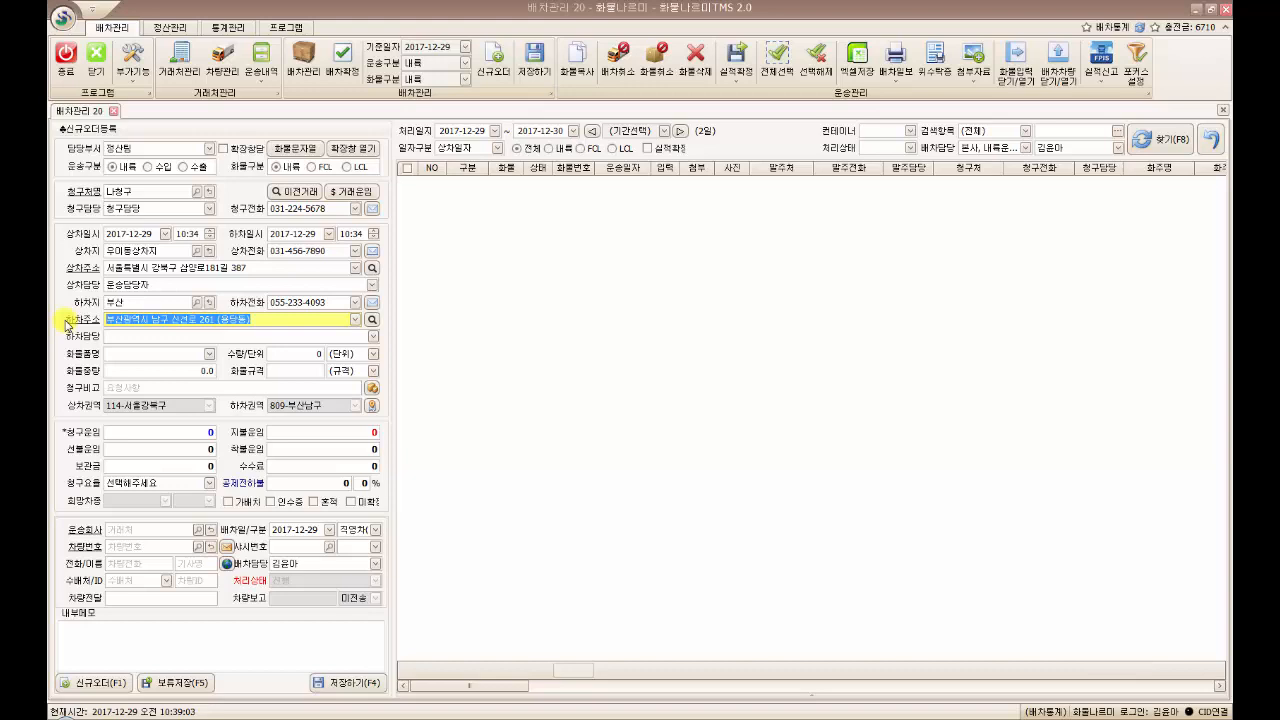
pyautogui.press('BackSpace')
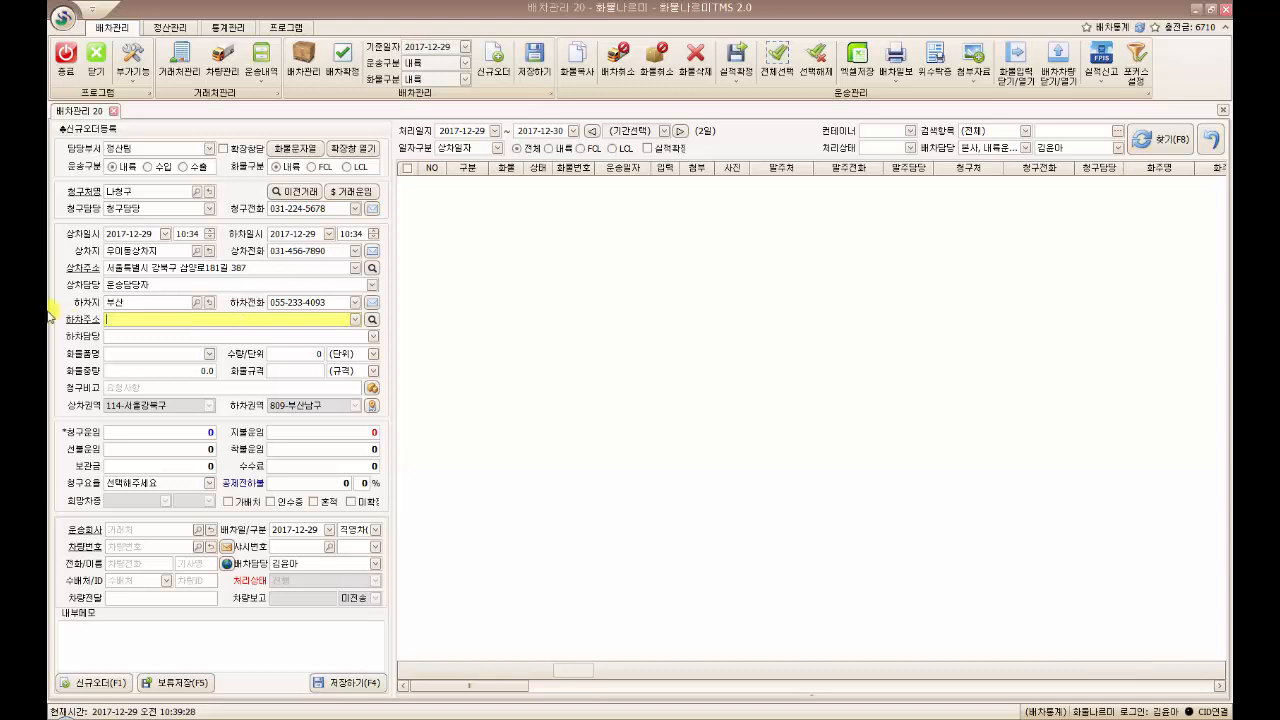
pyautogui.click(372, 319)
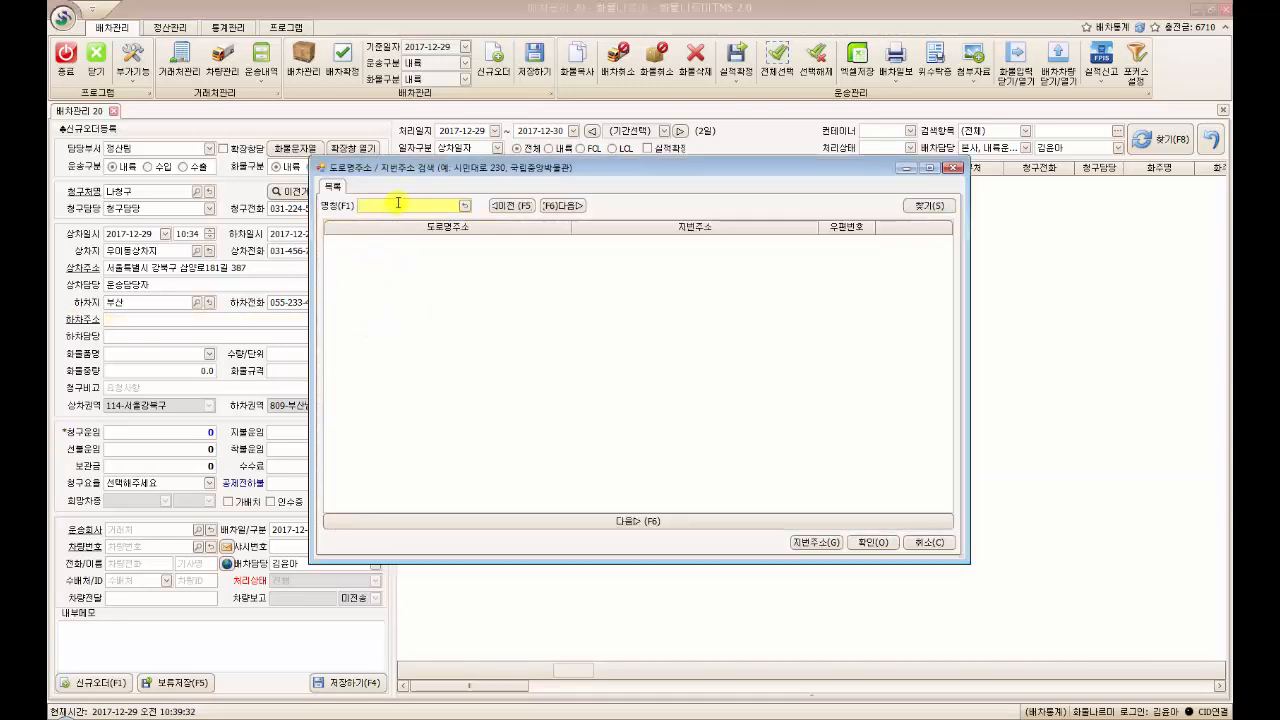
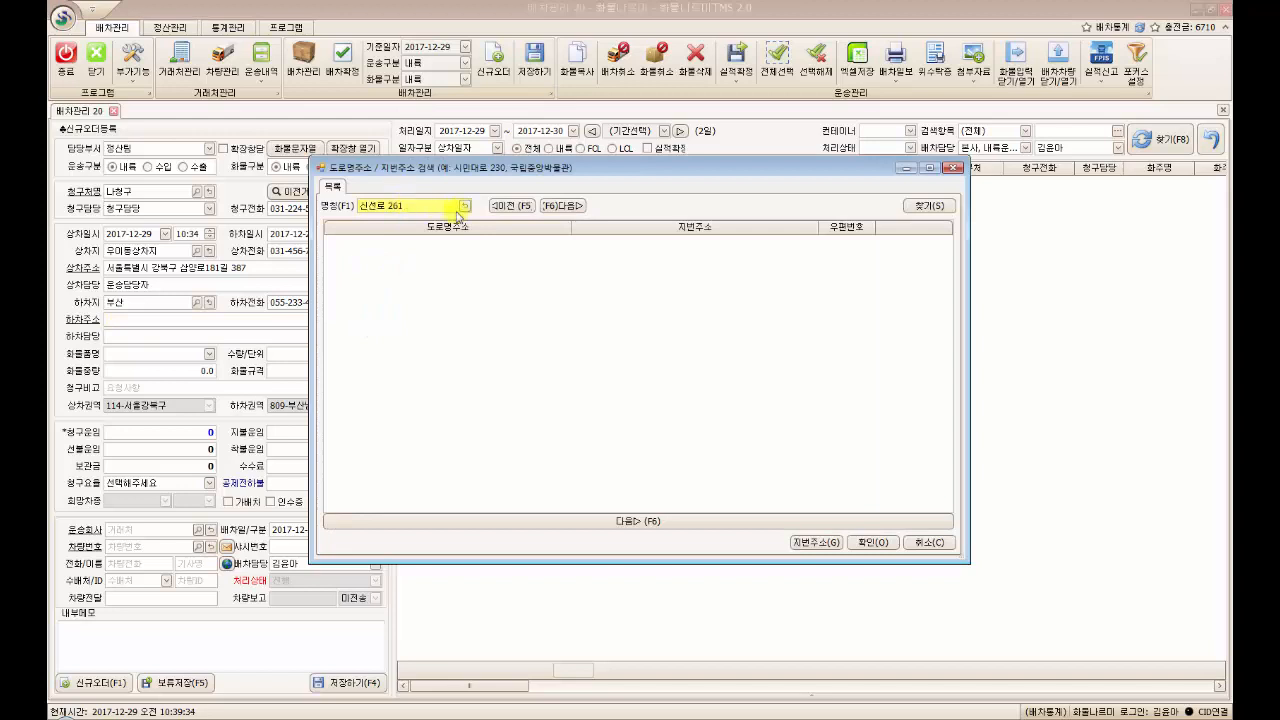
pyautogui.press('Return')
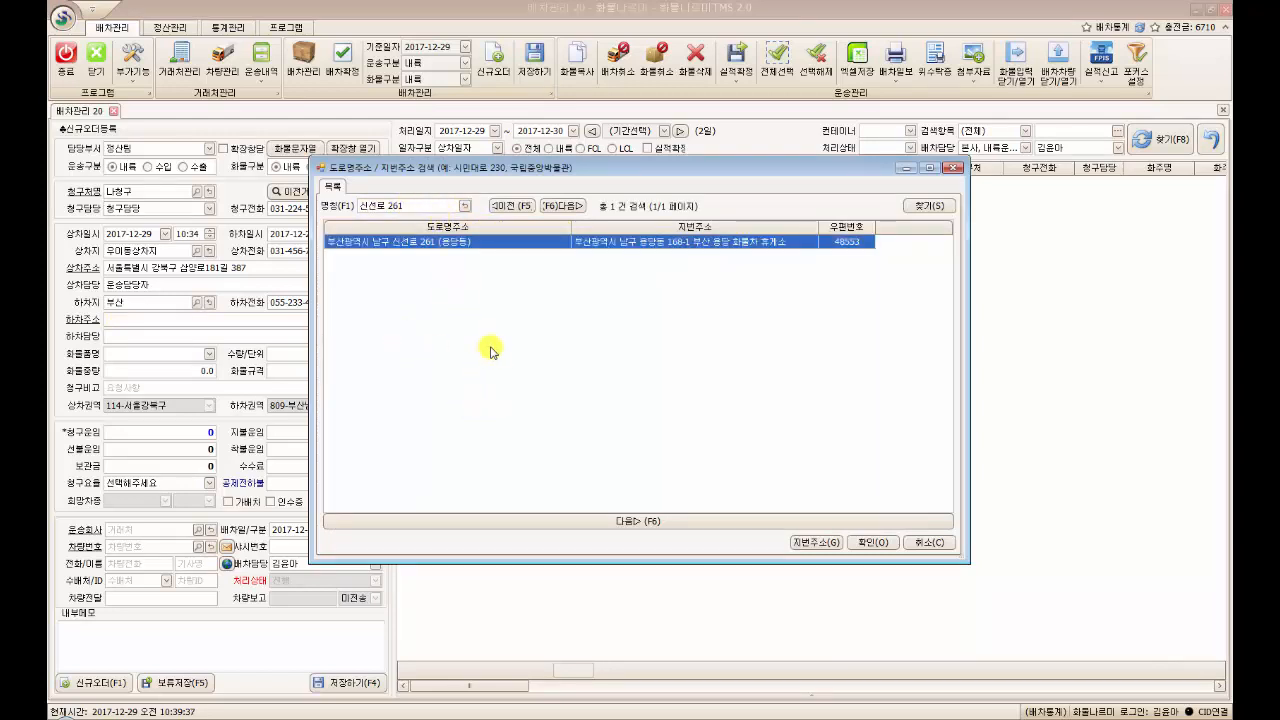
pyautogui.doubleClick(428, 246)
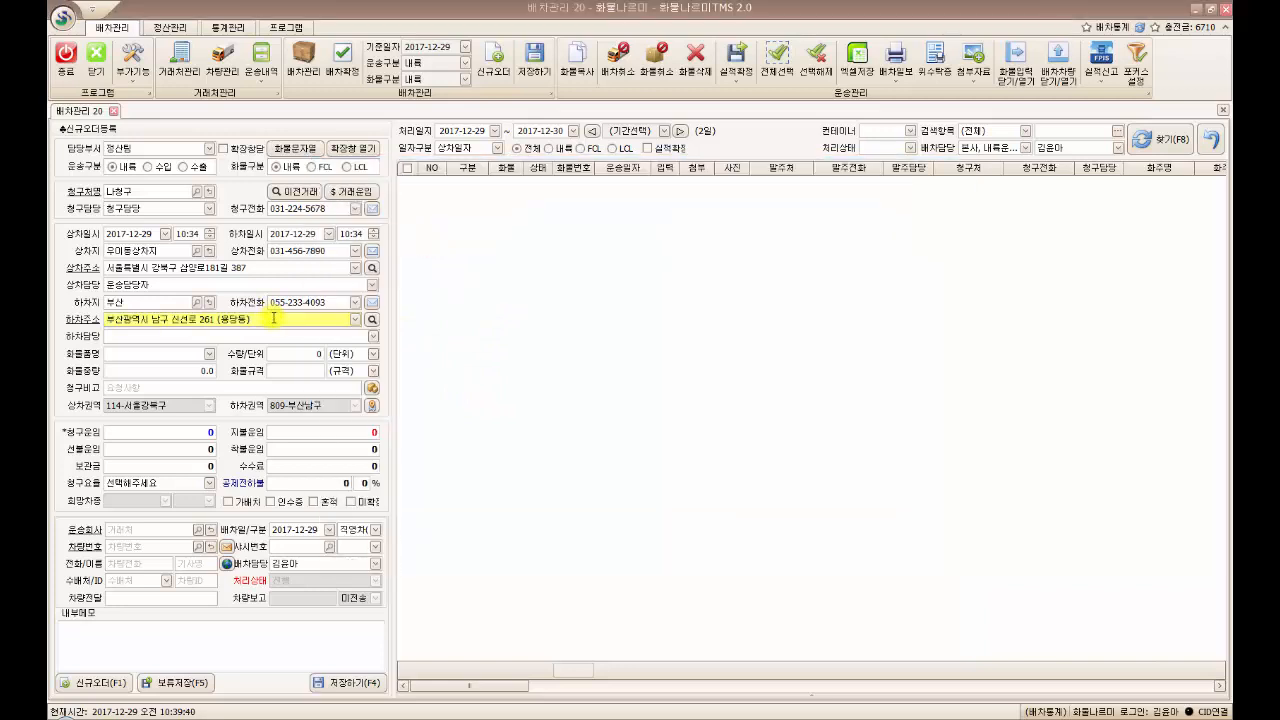
# Fill in the unloading contact's name
pyautogui.click(146, 337)
pyautogui.write('하람')
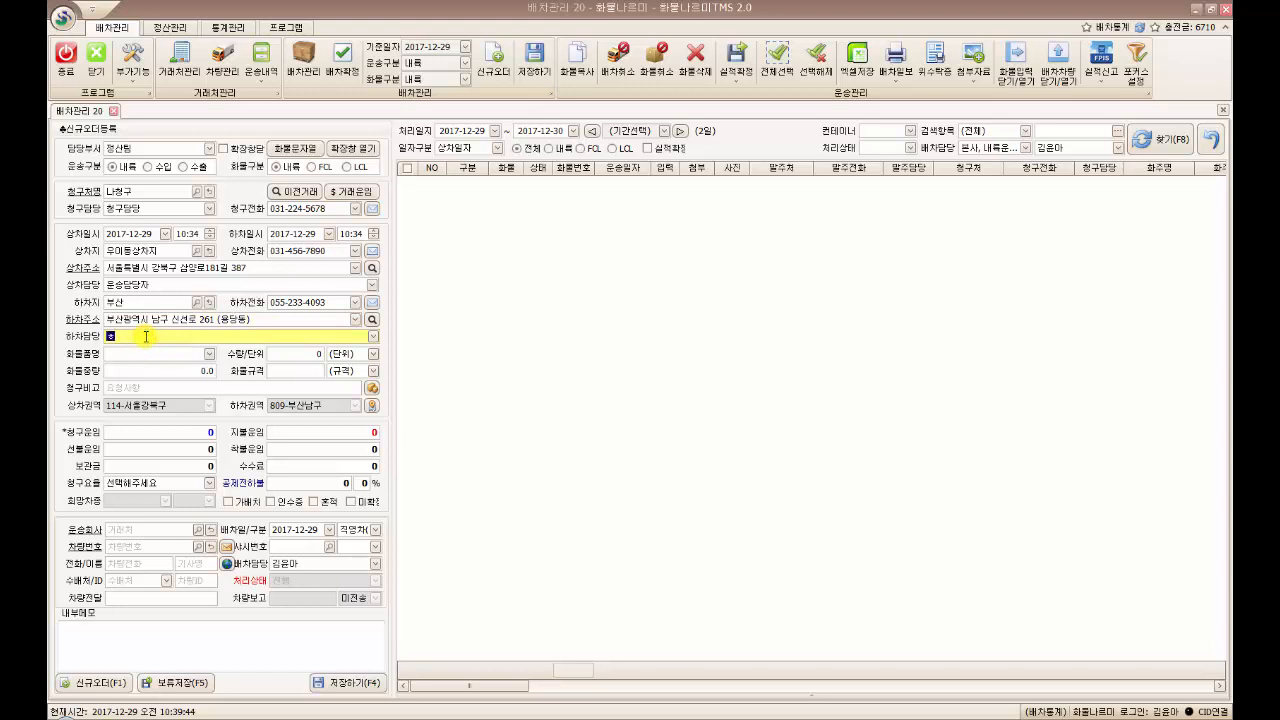
pyautogui.write('당')
pyautogui.click(144, 337)
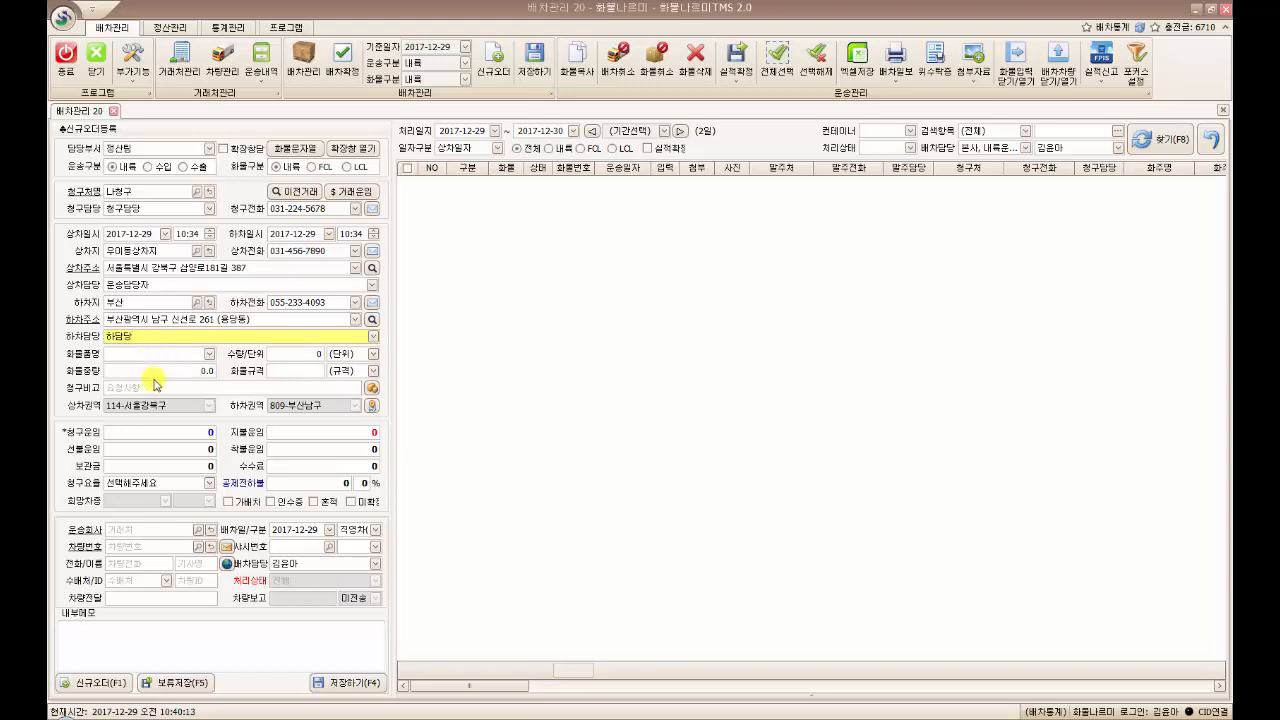
pyautogui.click(173, 356)
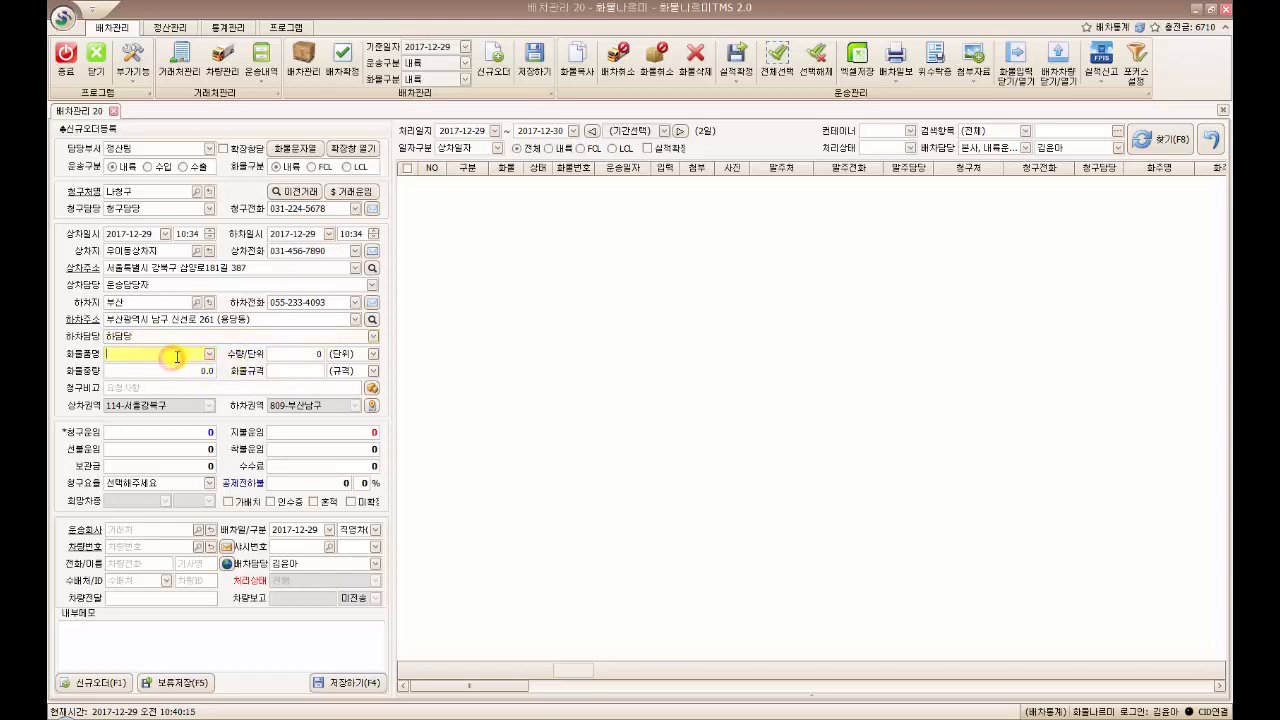
# Set the cargo name to 파렛트
pyautogui.write('박스')
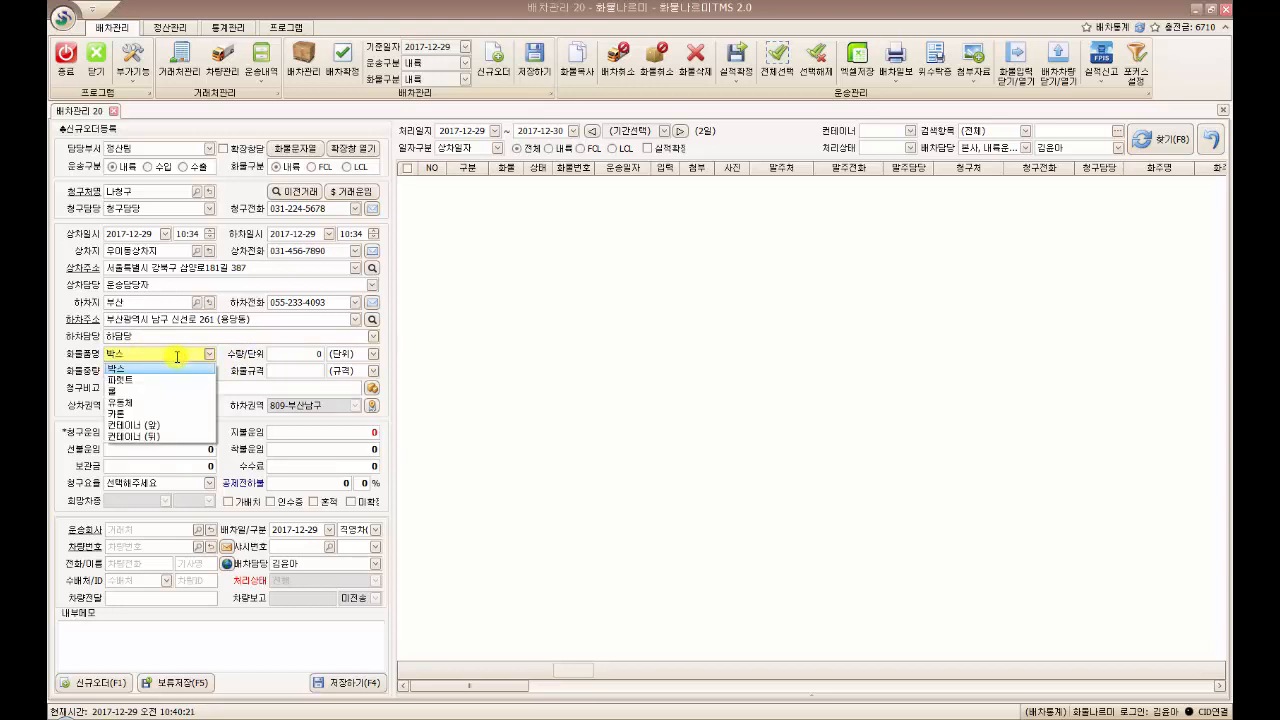
pyautogui.click(119, 380)
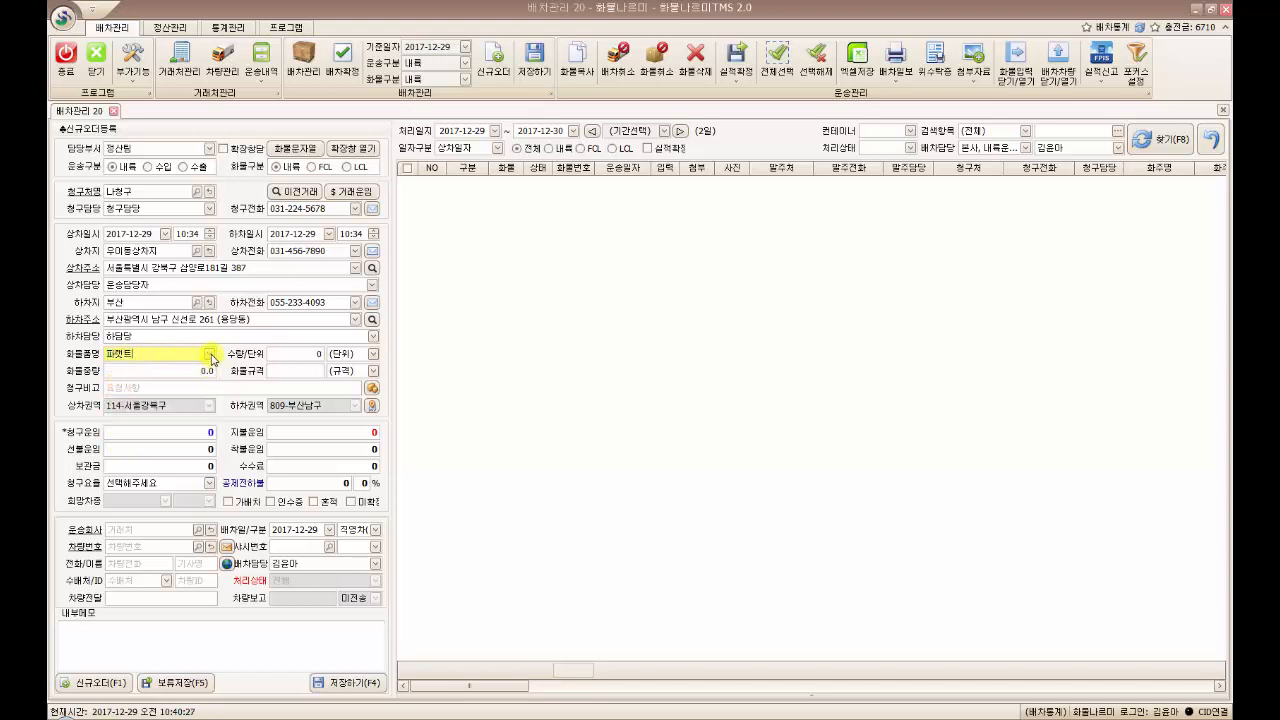
pyautogui.click(209, 354)
pyautogui.click(210, 355)
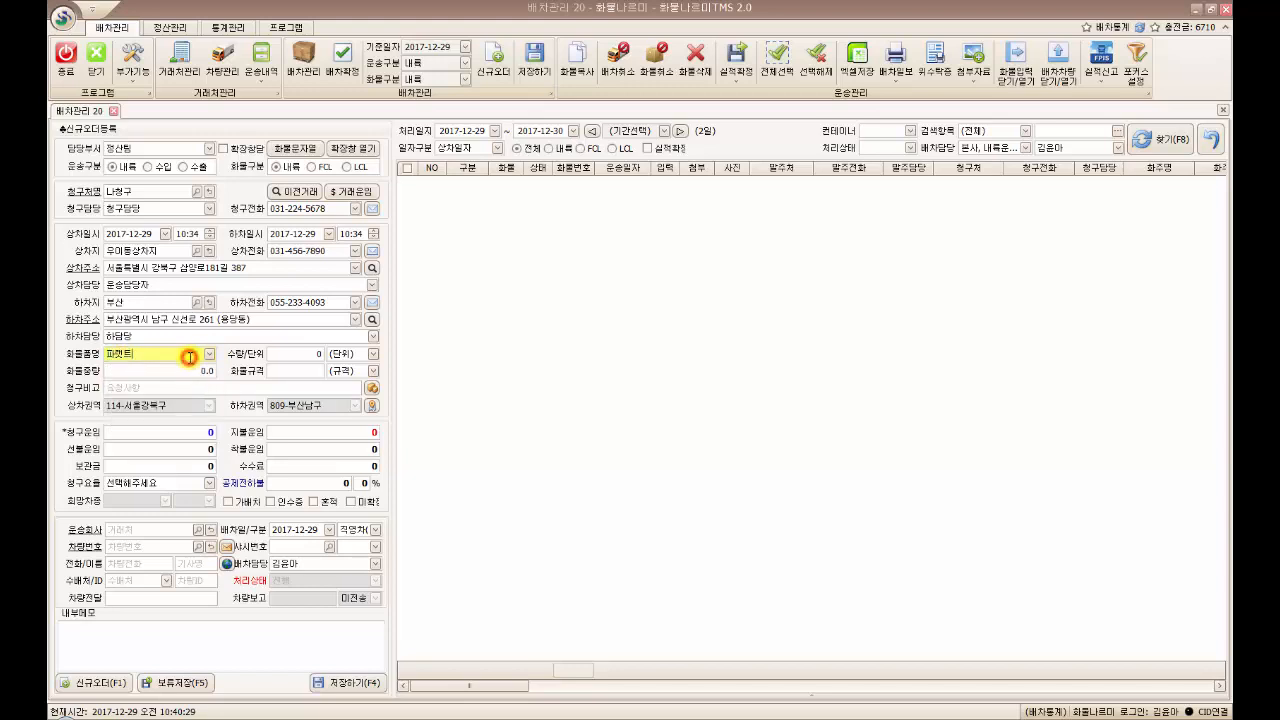
pyautogui.click(288, 28)
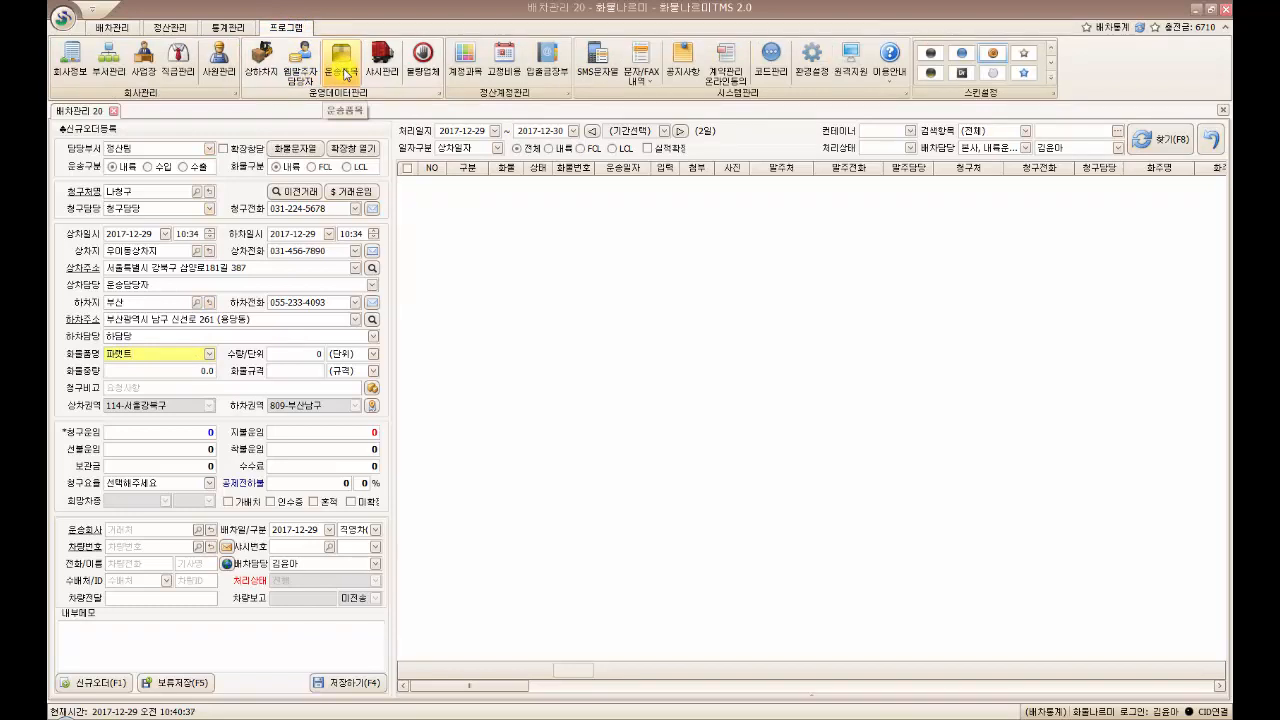
# Enter cargo quantity 2 EA and the cargo weight
pyautogui.click(306, 355)
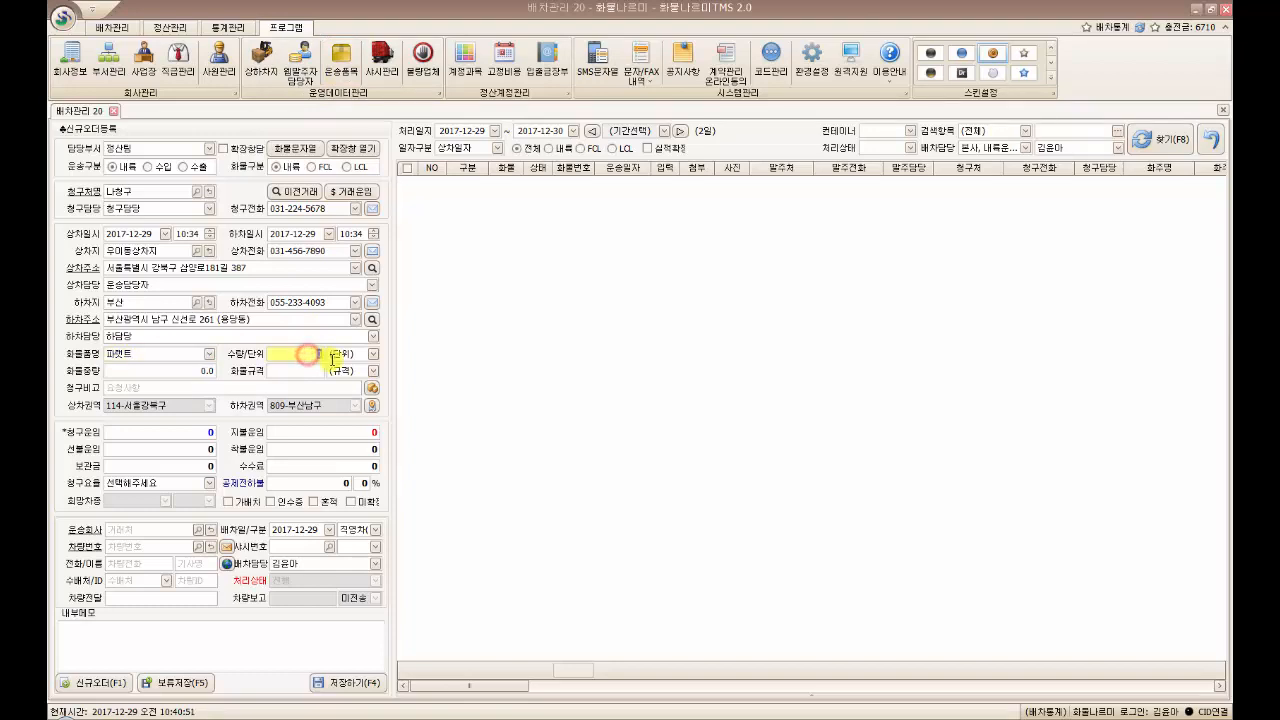
pyautogui.write('2')
pyautogui.click(340, 355)
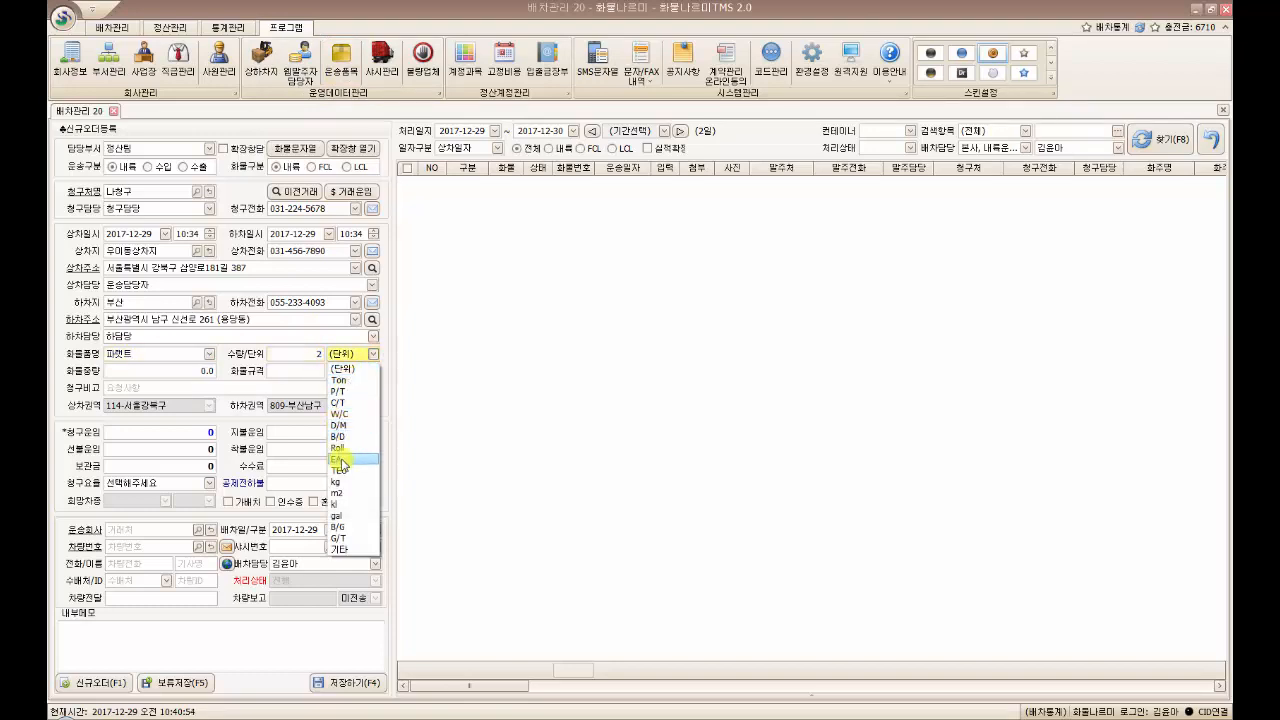
pyautogui.click(341, 458)
pyautogui.press('Tab')
pyautogui.write('1')
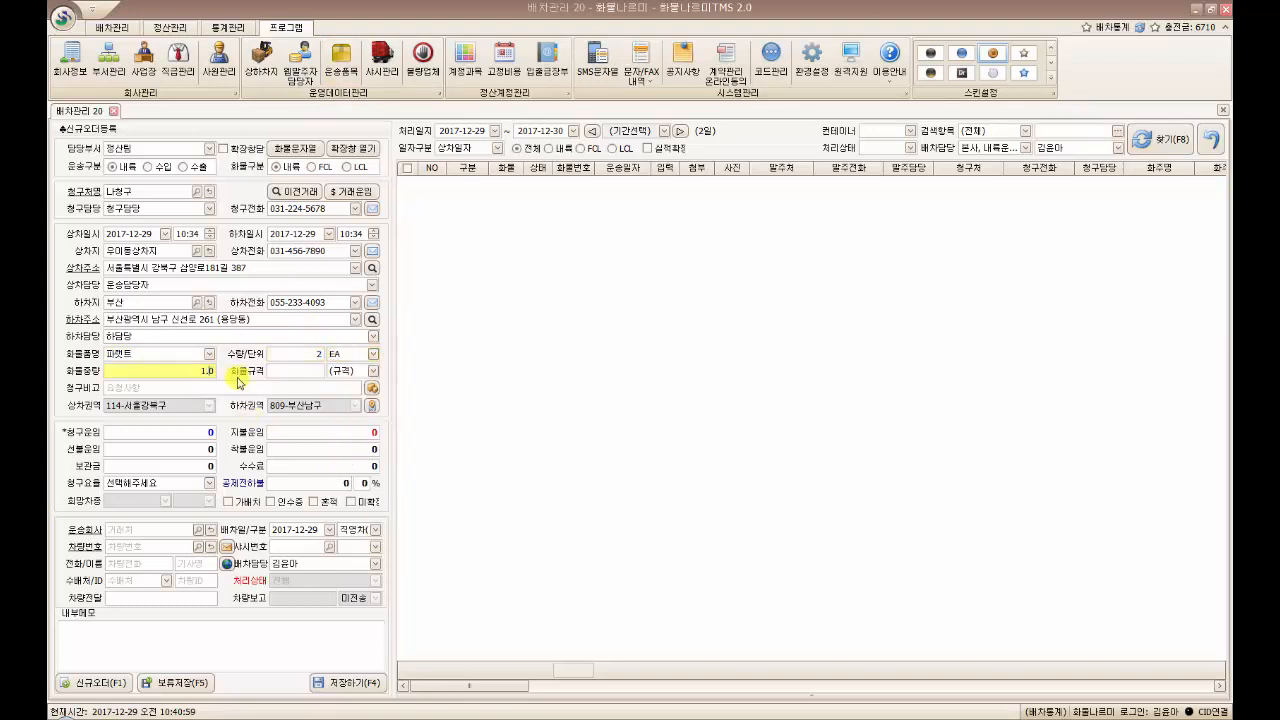
# Set the cargo size to 2.2 with unit 미터
pyautogui.click(302, 370)
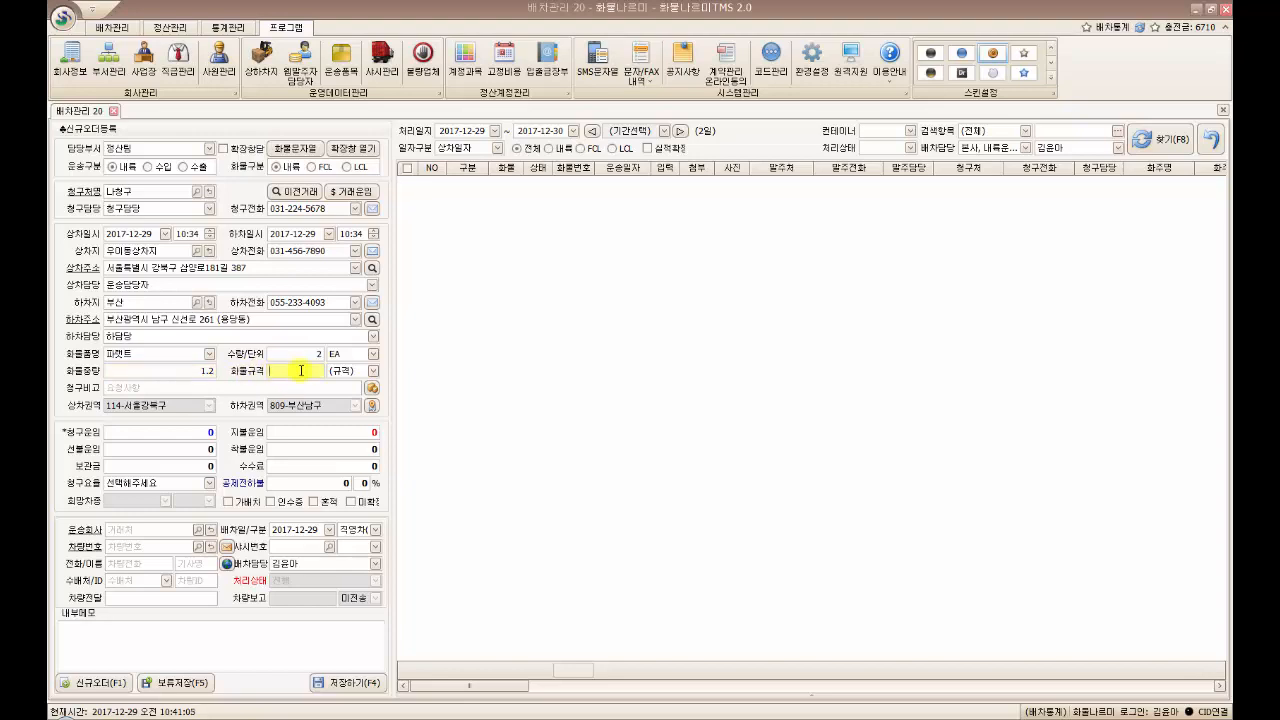
pyautogui.write('2.2')
pyautogui.click(340, 372)
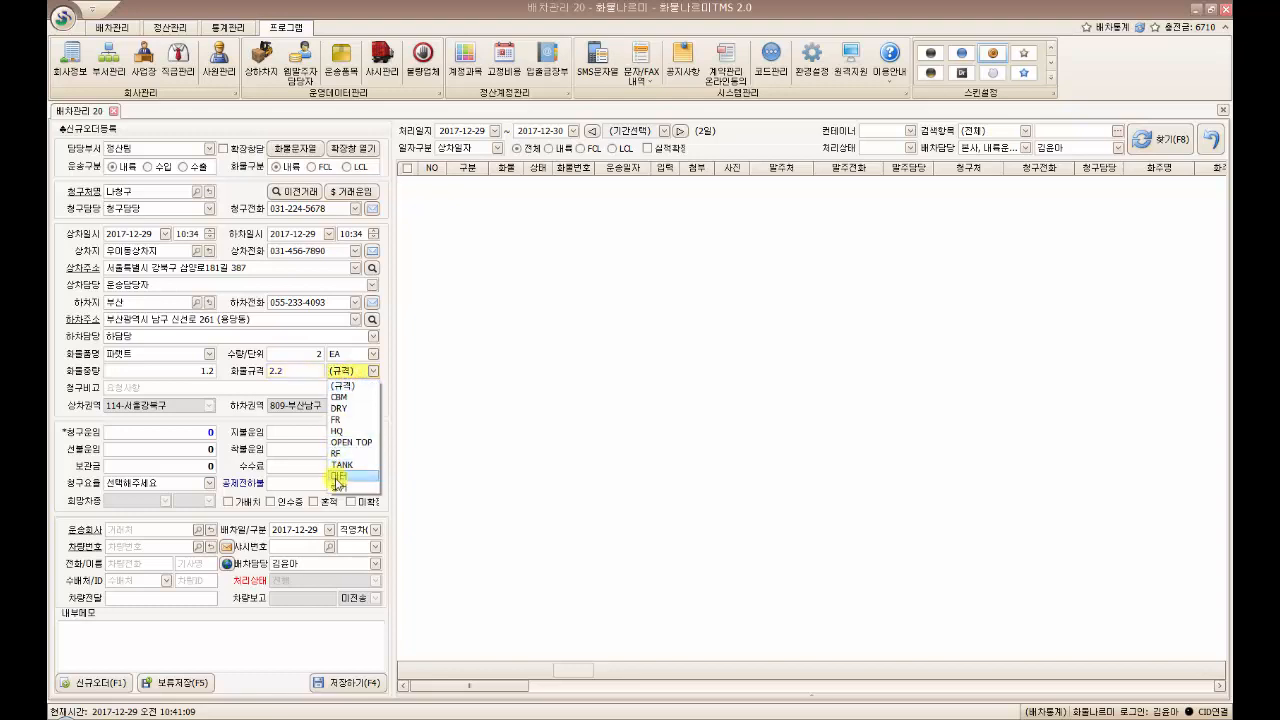
pyautogui.click(338, 483)
pyautogui.click(293, 388)
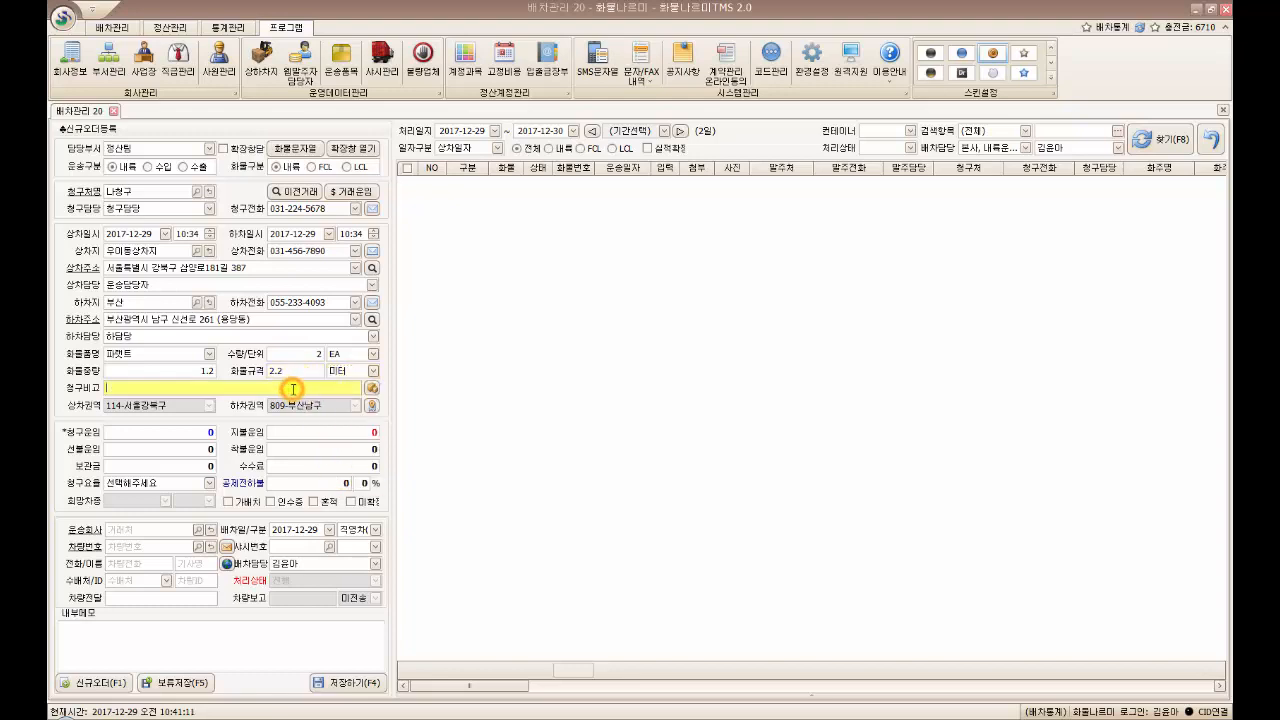
pyautogui.click(340, 371)
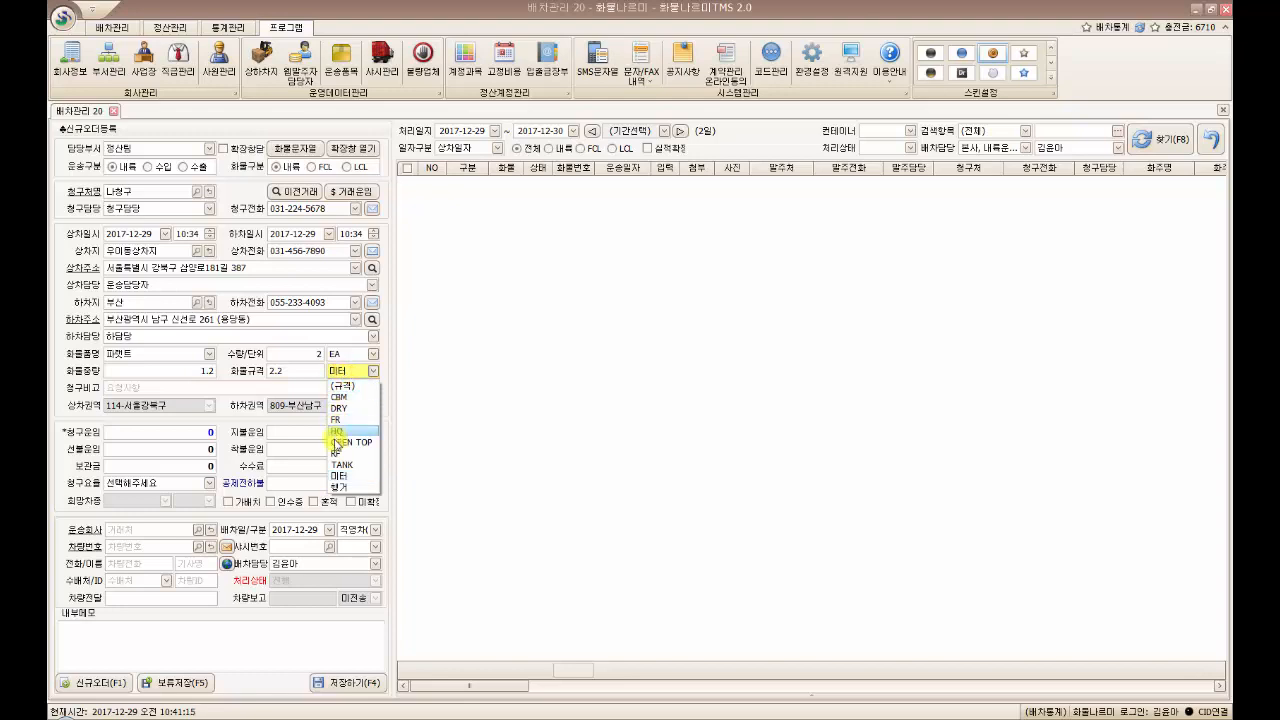
pyautogui.click(282, 390)
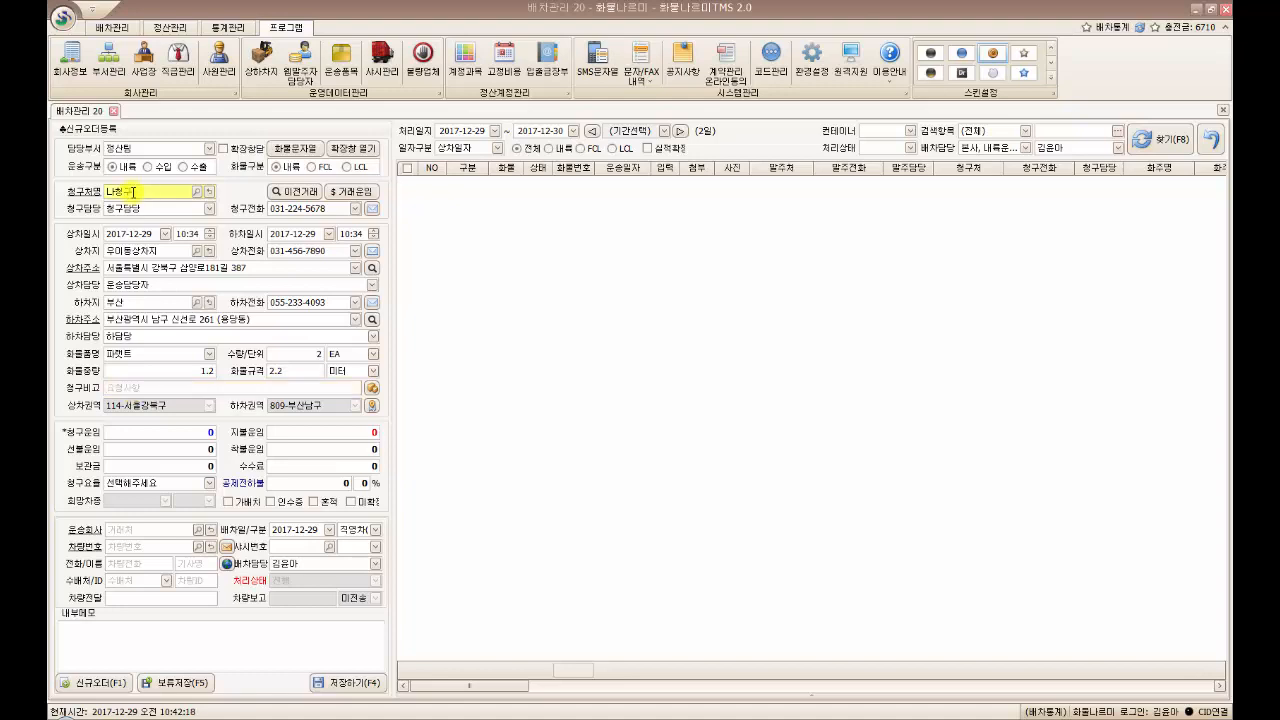
# Write the billing remark 뒷문개방
pyautogui.click(118, 388)
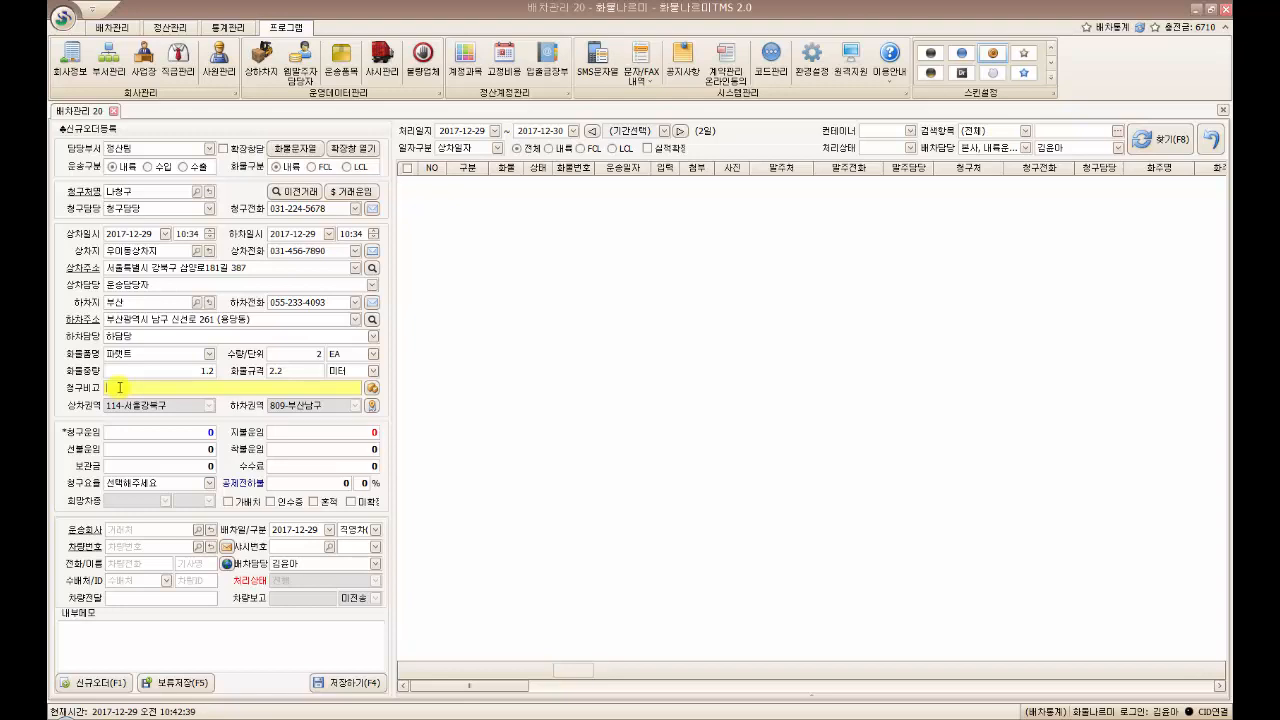
pyautogui.write('ㅌㅗ요일')
pyautogui.click(160, 391)
pyautogui.click(154, 389)
pyautogui.moveTo(132, 388); pyautogui.dragTo(104, 388)
pyautogui.click(165, 388)
pyautogui.click(90, 646)
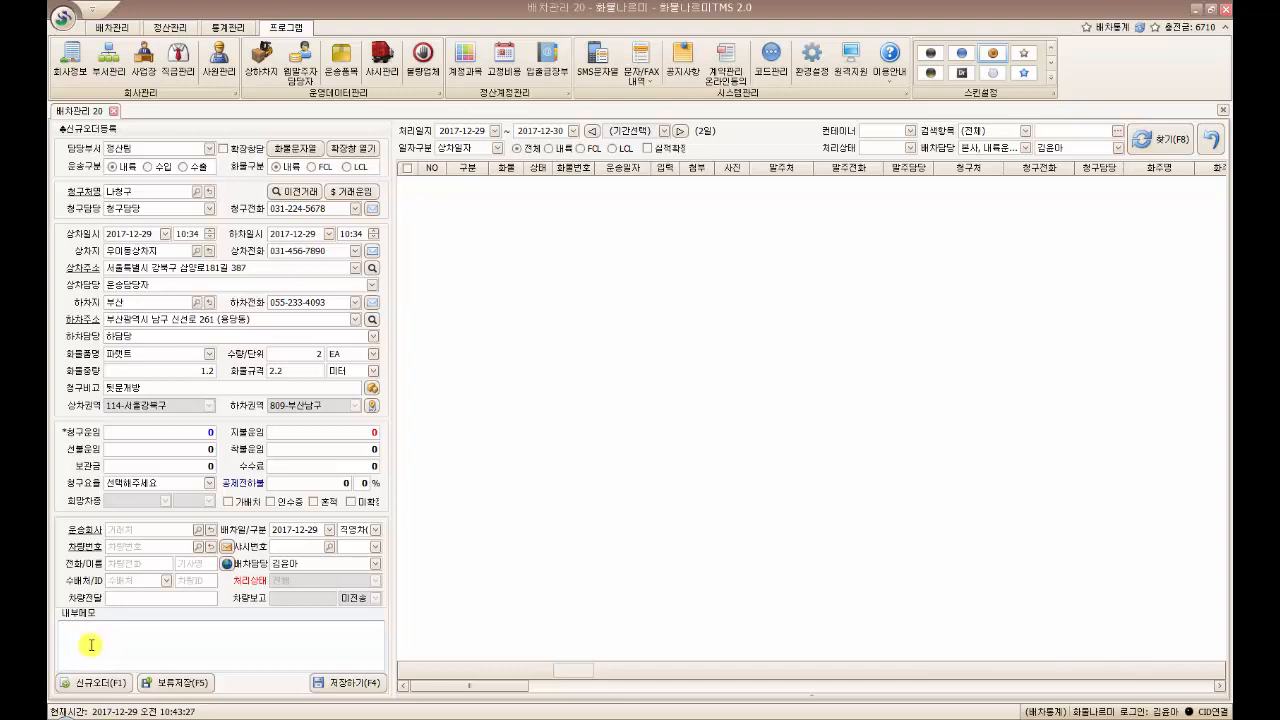
# Check the loading region 114-서울강북구 and unloading region 809-부산남구
pyautogui.click(165, 436)
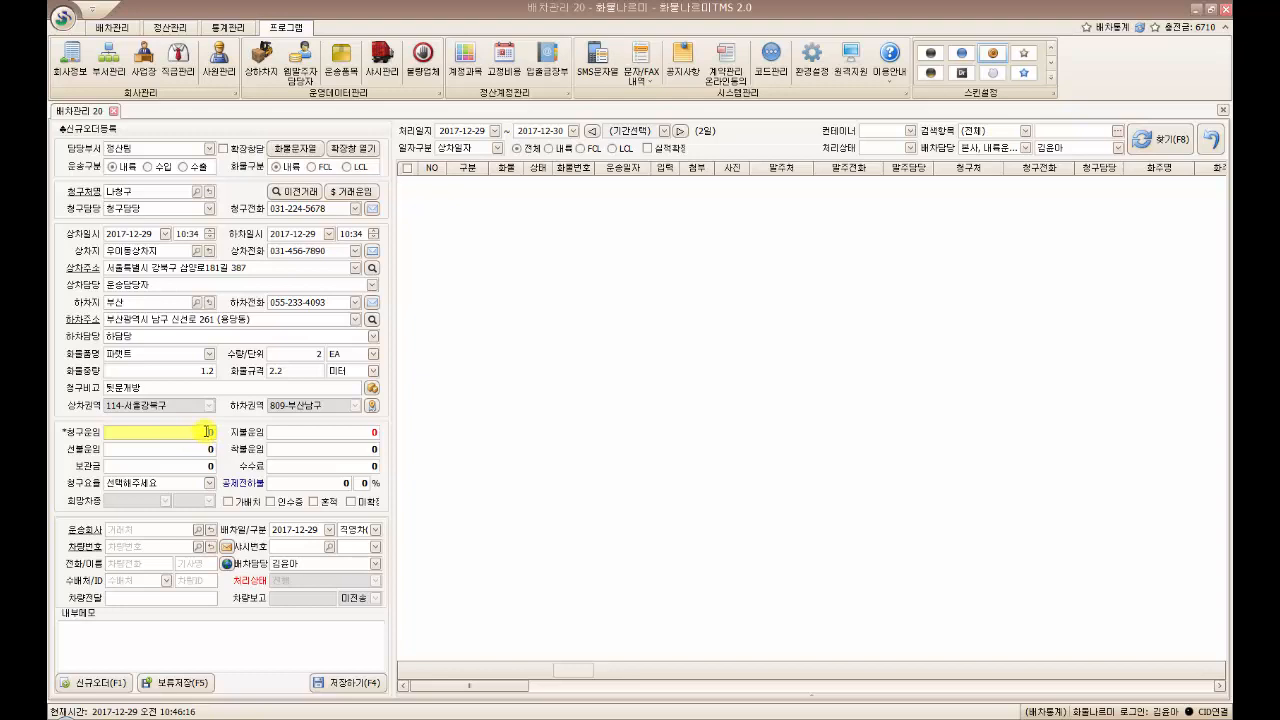
pyautogui.click(172, 406)
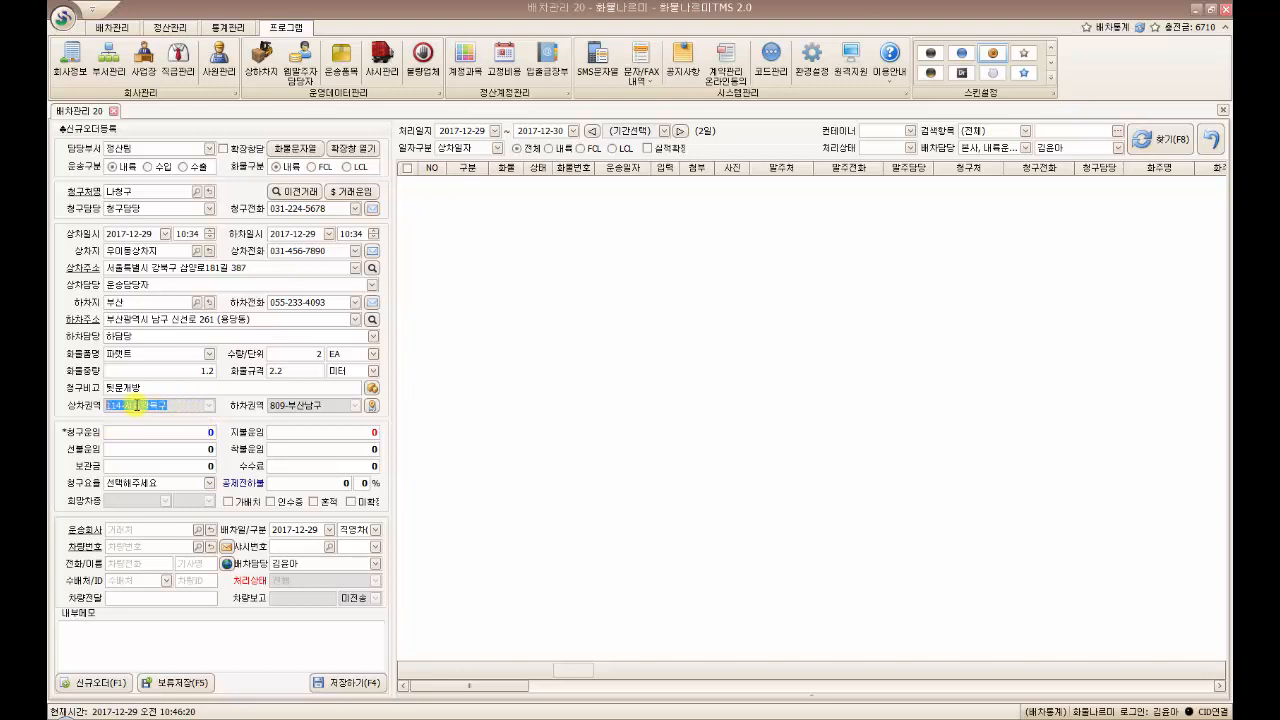
pyautogui.click(327, 405)
pyautogui.click(334, 405)
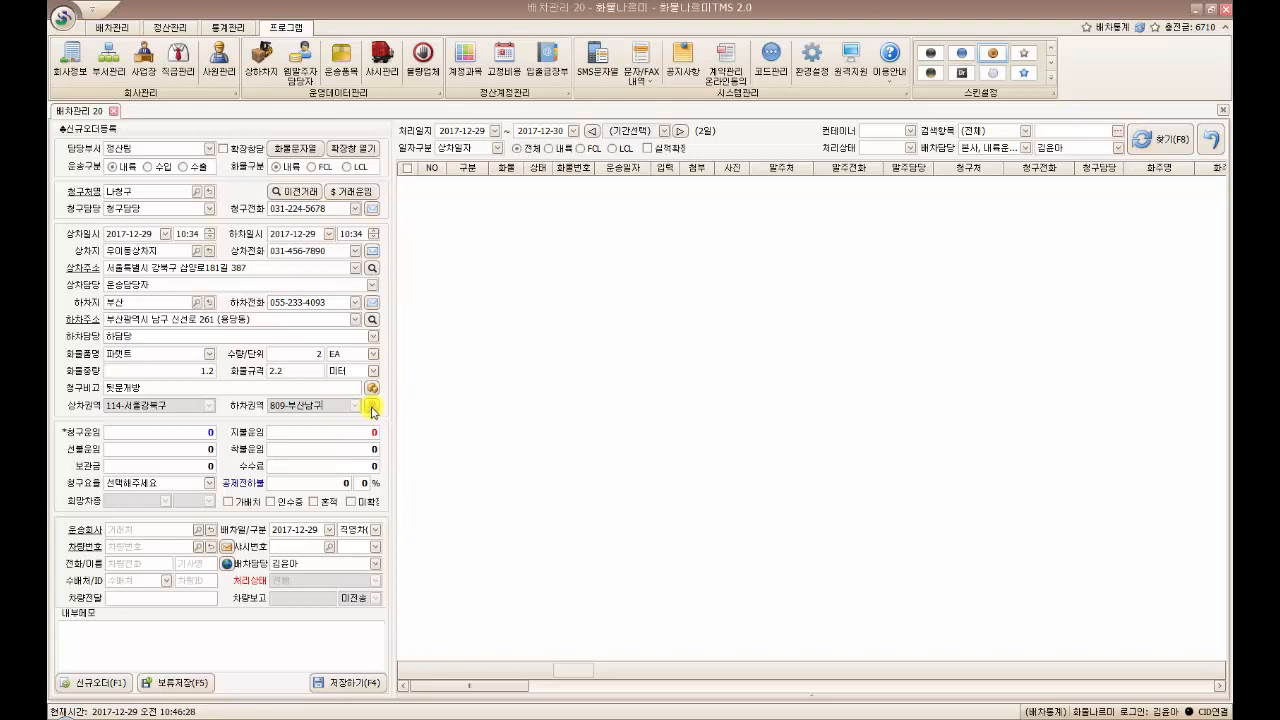
pyautogui.click(372, 408)
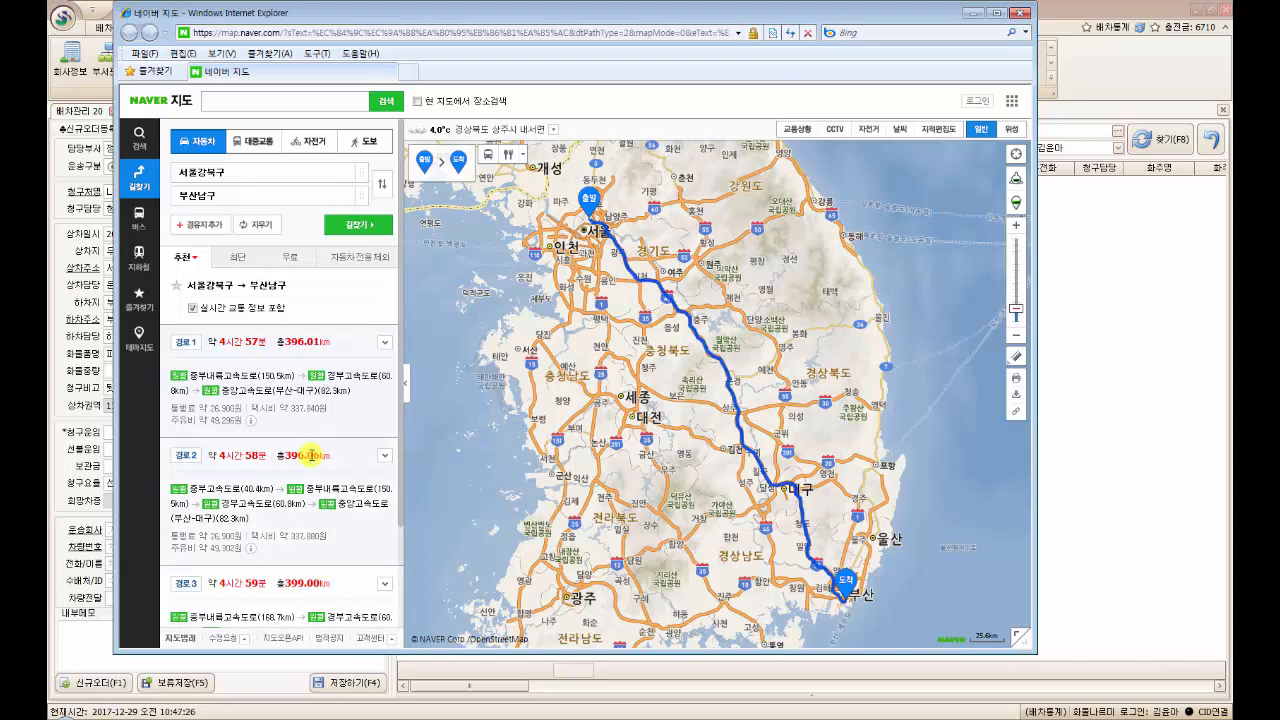
pyautogui.click(1021, 14)
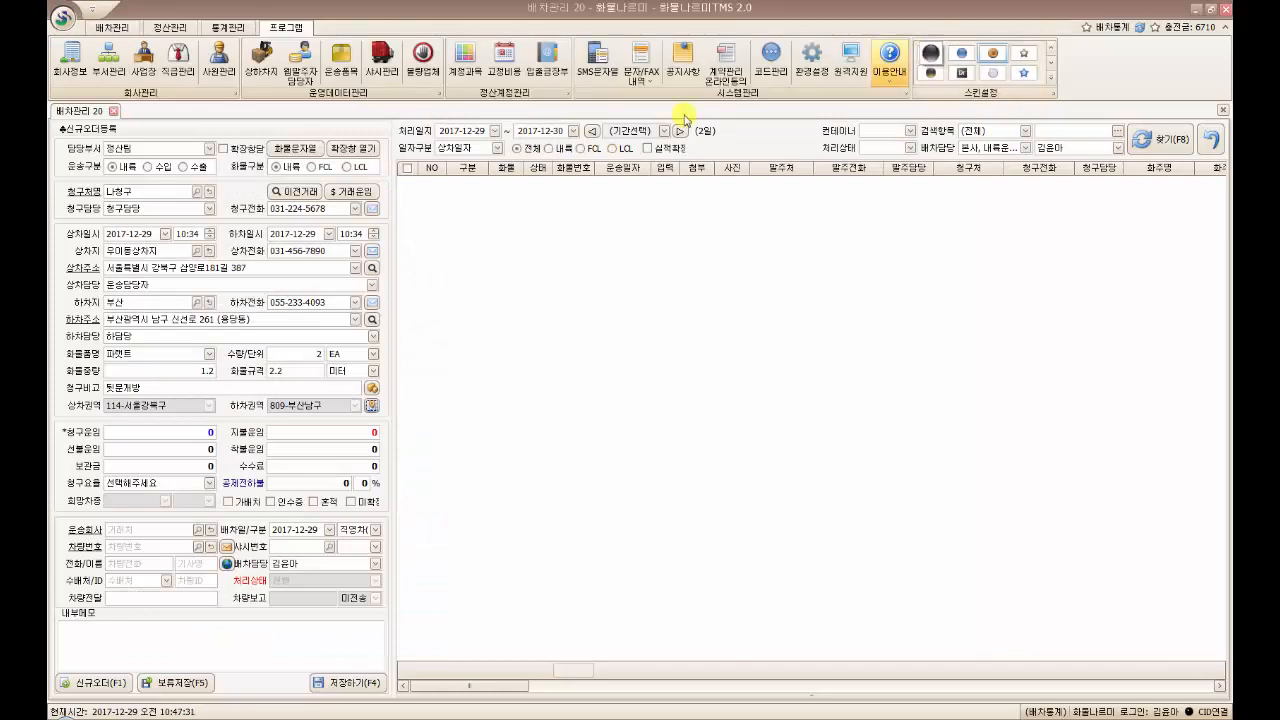
# Enter the billed fare 400,000 and clear the mistyped 350,000 payment fare
pyautogui.click(207, 430)
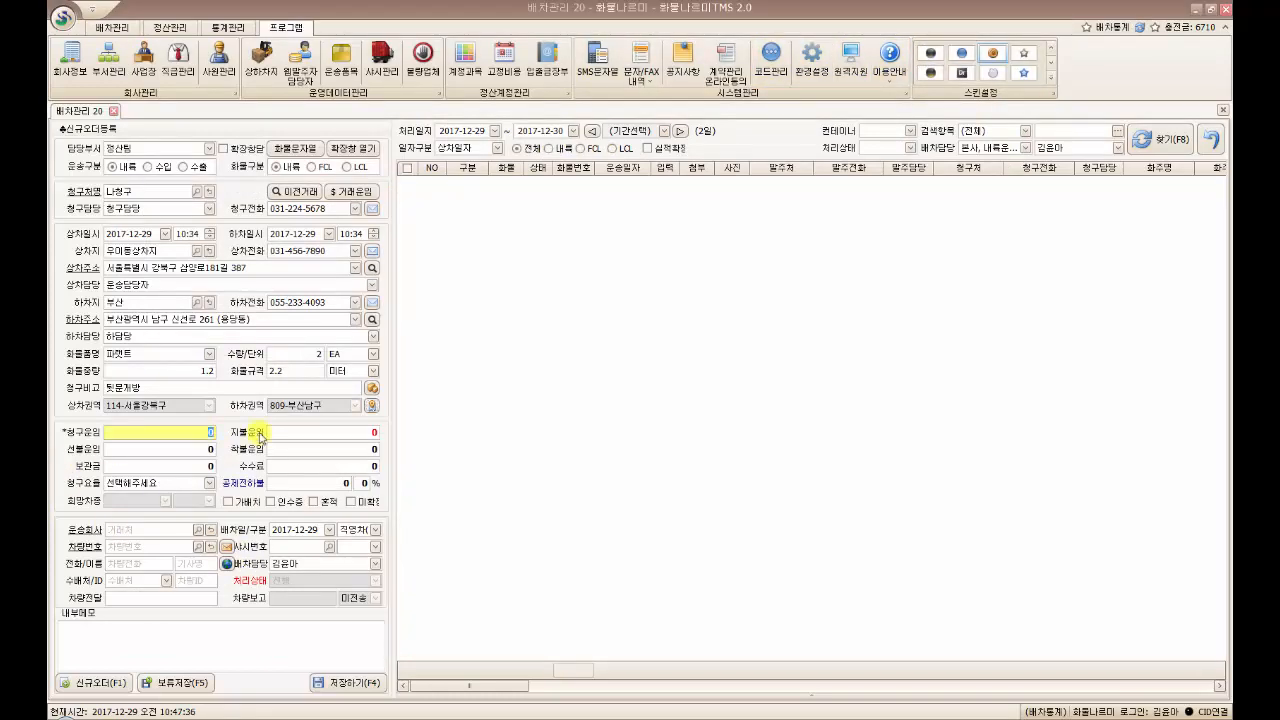
pyautogui.write('400,000')
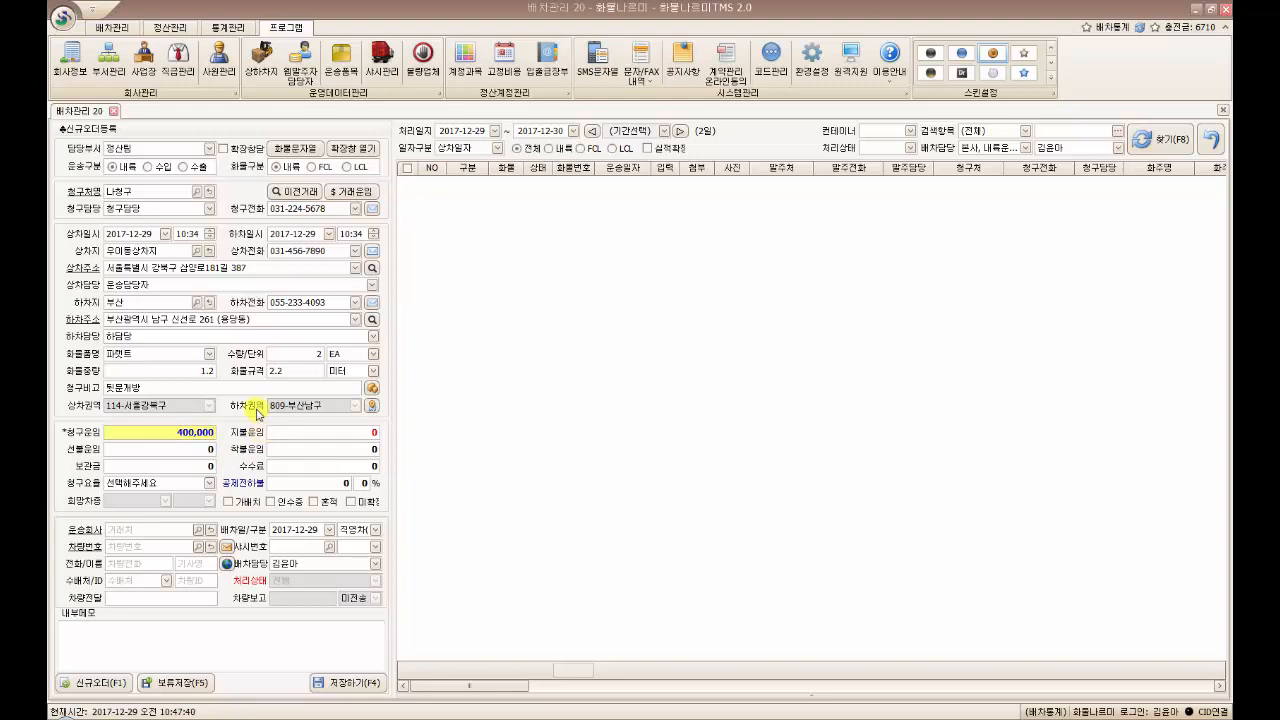
pyautogui.click(170, 436)
pyautogui.click(368, 433)
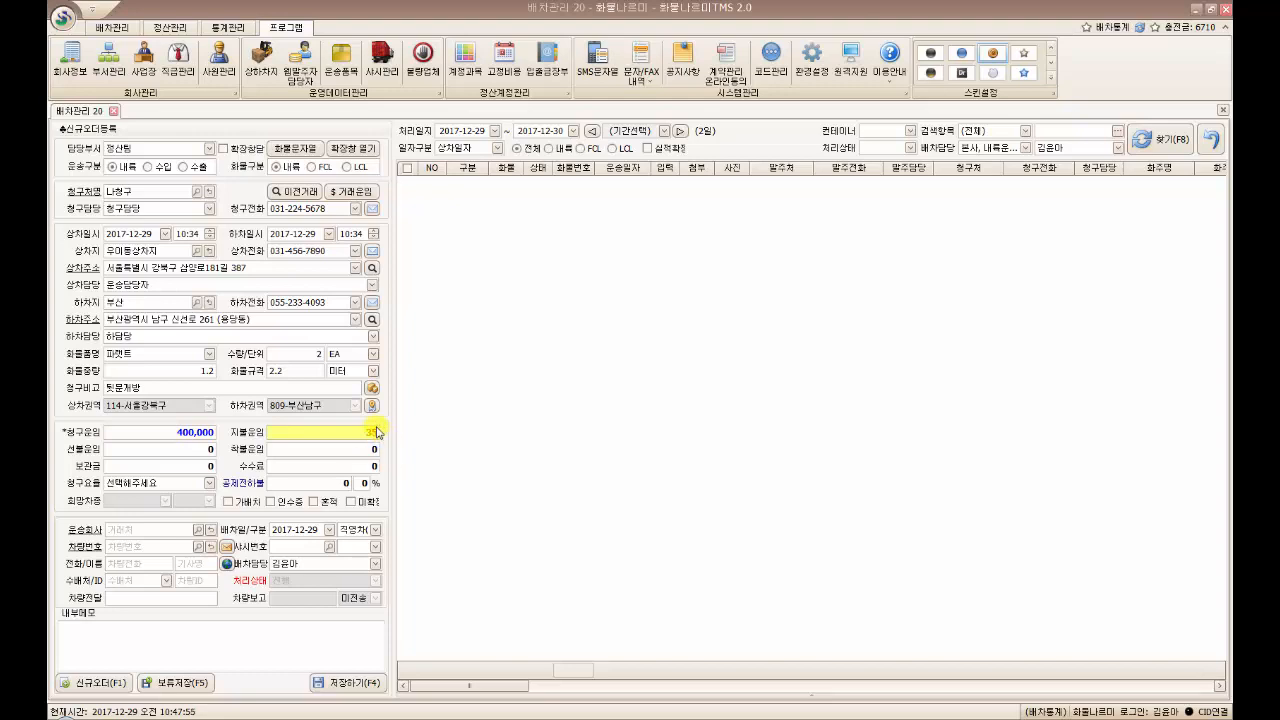
pyautogui.write('350,000')
pyautogui.moveTo(339, 434); pyautogui.dragTo(401, 443)
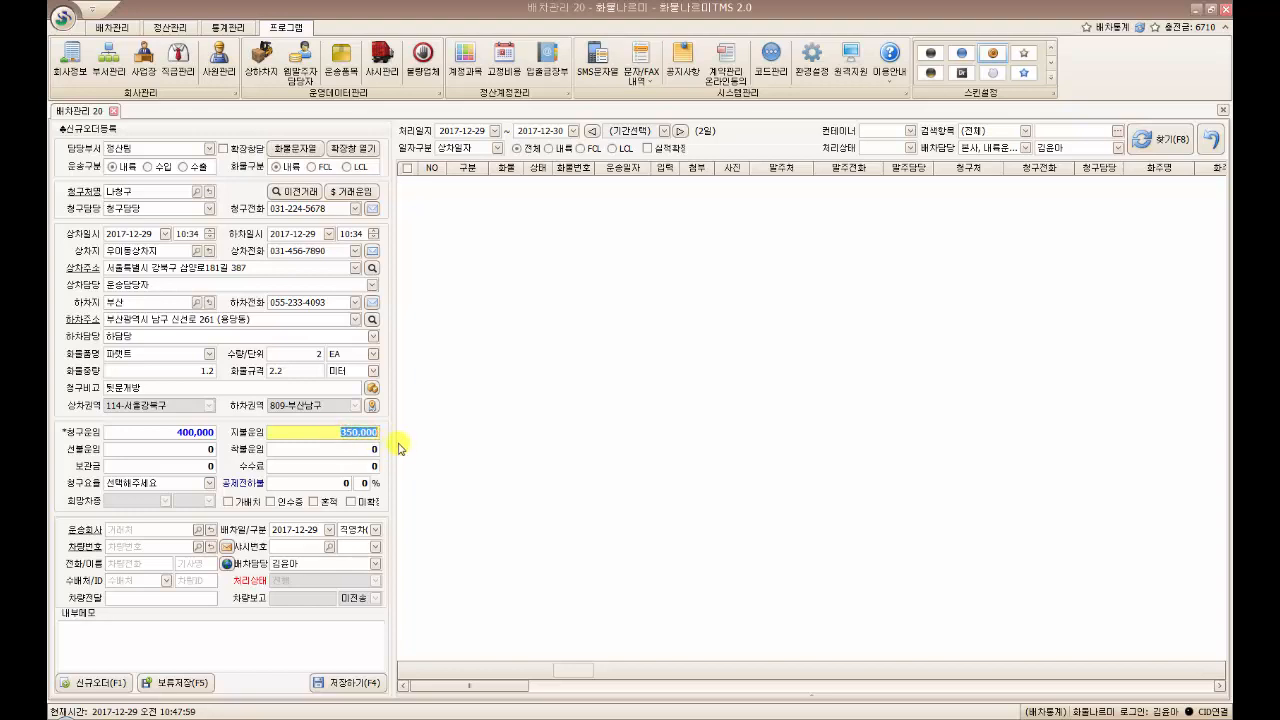
pyautogui.press('Delete')
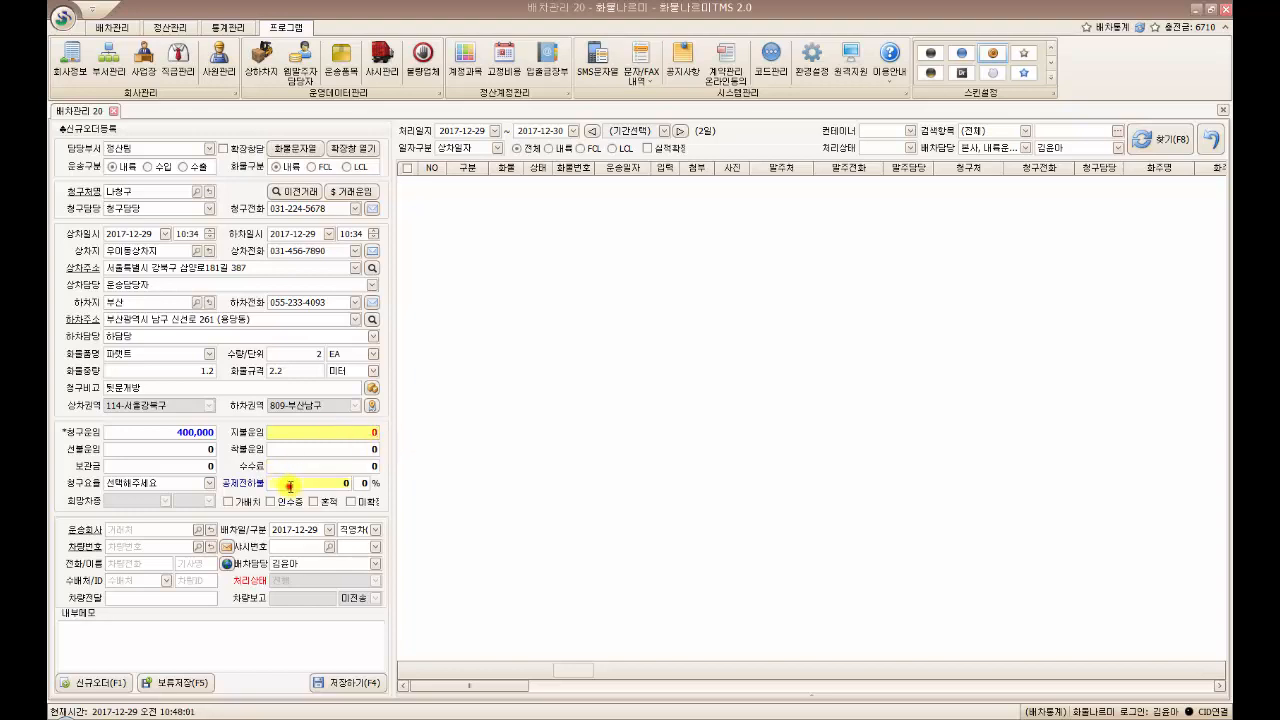
# Apply a 20% deduction on 400,000 so the payment fare becomes 320,000
pyautogui.click(290, 486)
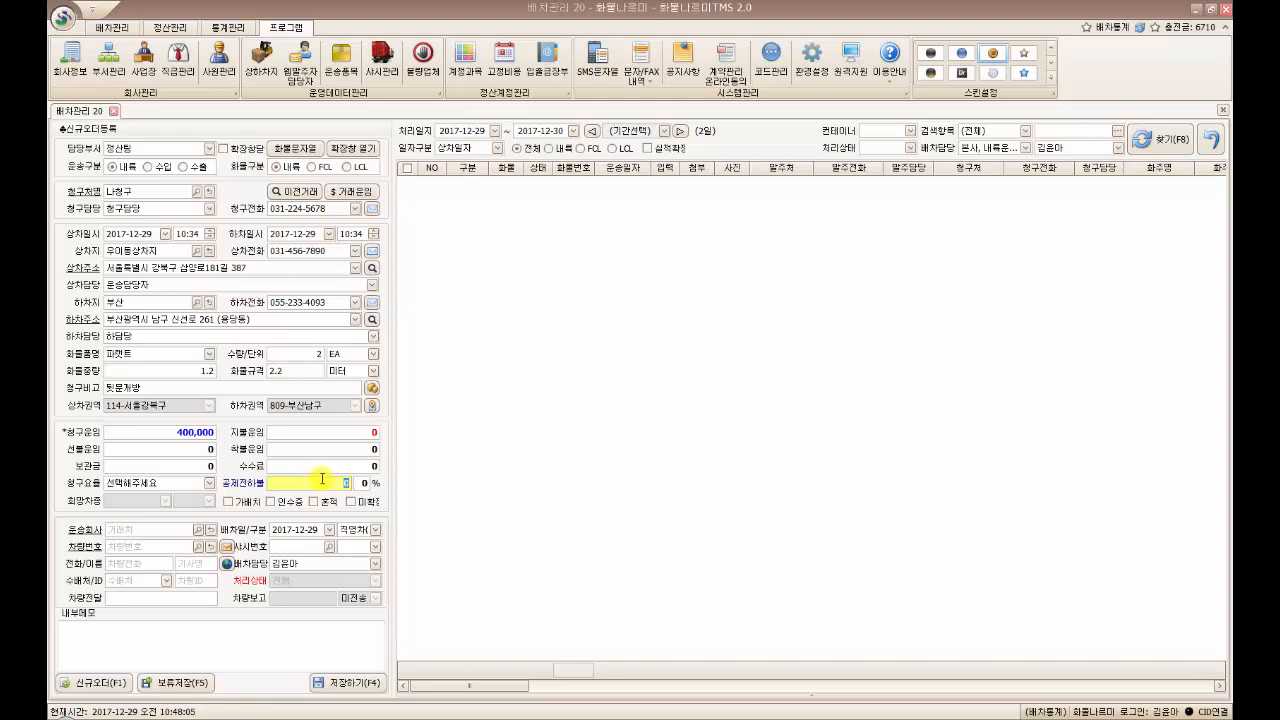
pyautogui.write('400,000')
pyautogui.click(369, 485)
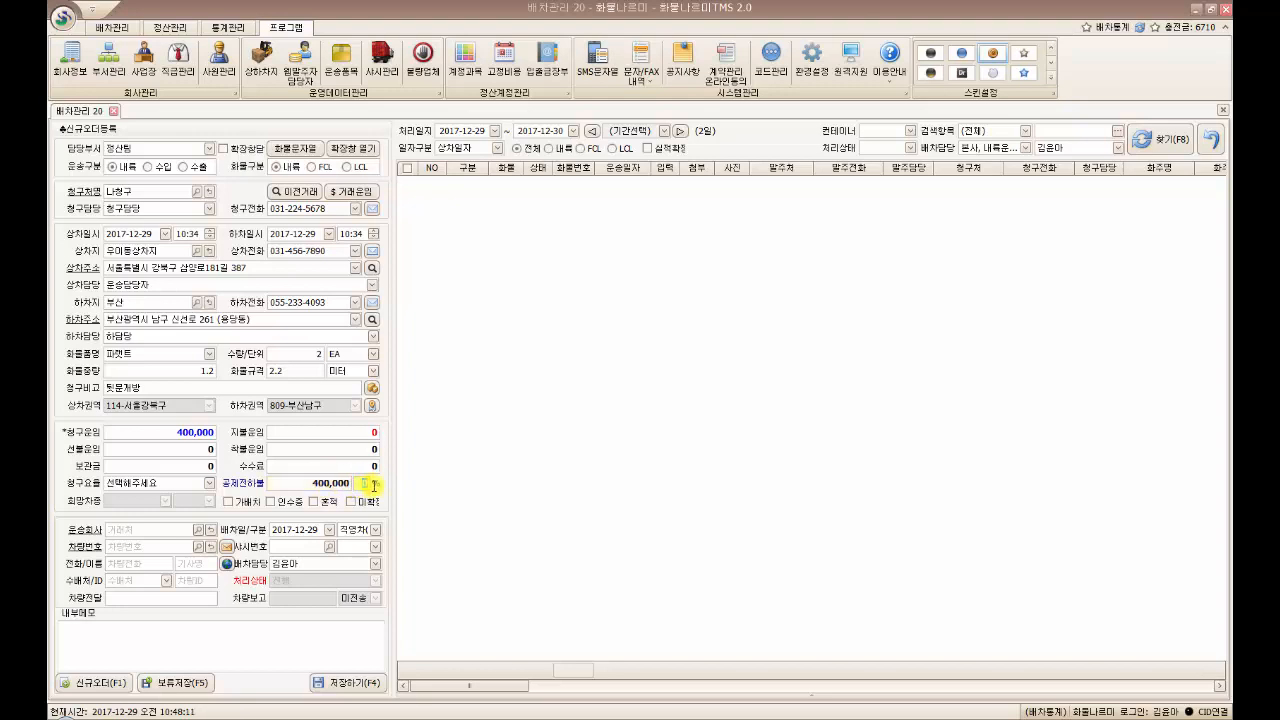
pyautogui.write('20')
pyautogui.moveTo(301, 484); pyautogui.dragTo(358, 484)
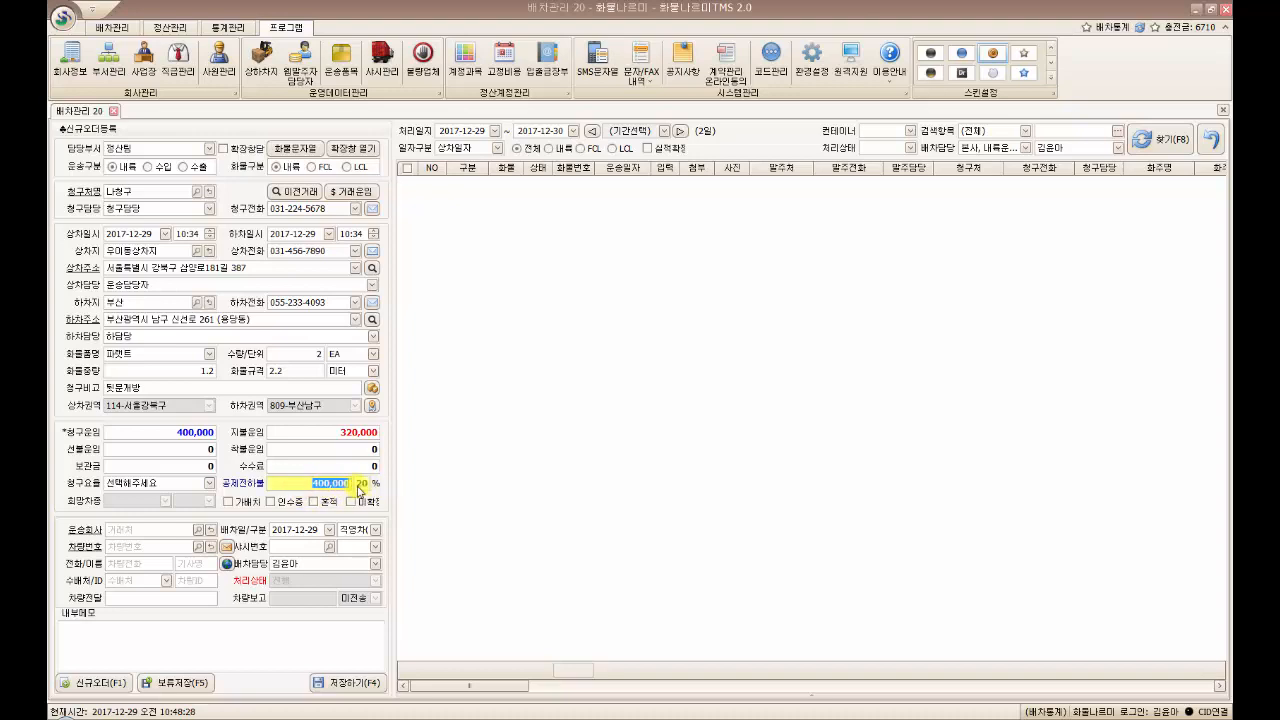
pyautogui.click(334, 433)
pyautogui.moveTo(334, 433); pyautogui.dragTo(378, 433)
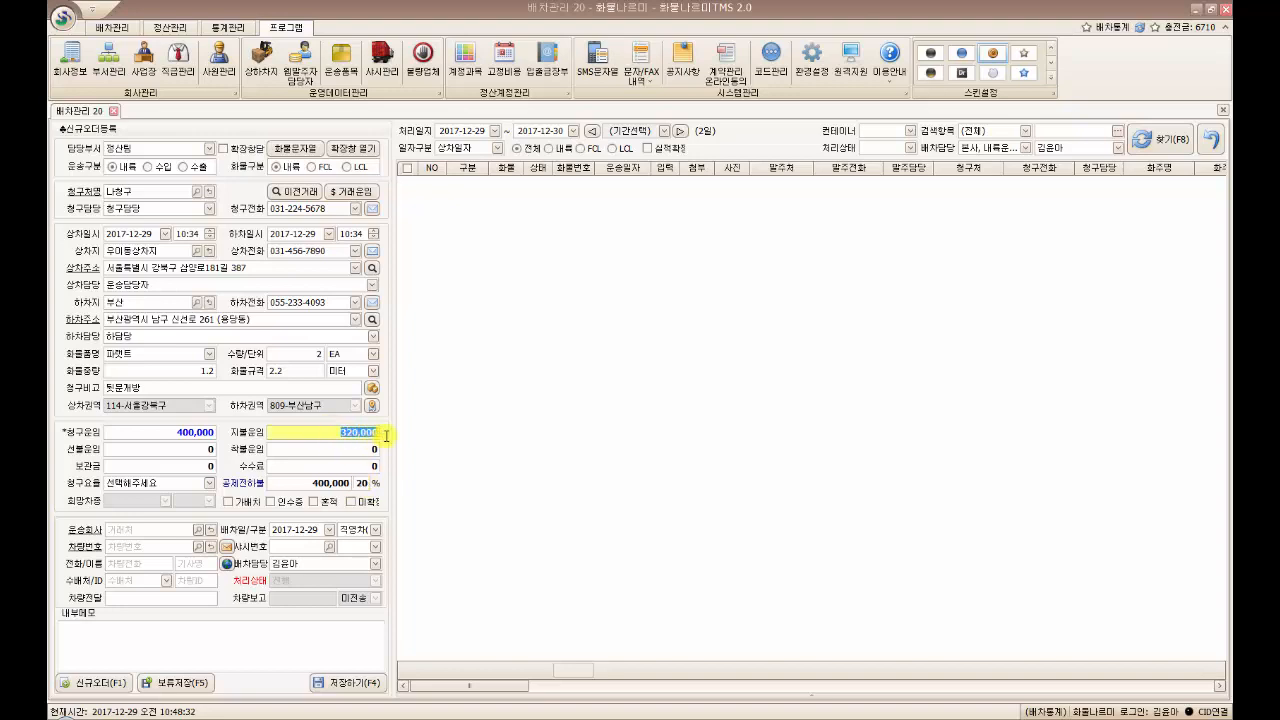
pyautogui.click(335, 433)
# Save the order, confirm, and select order 852 in the list
pyautogui.click(345, 684)
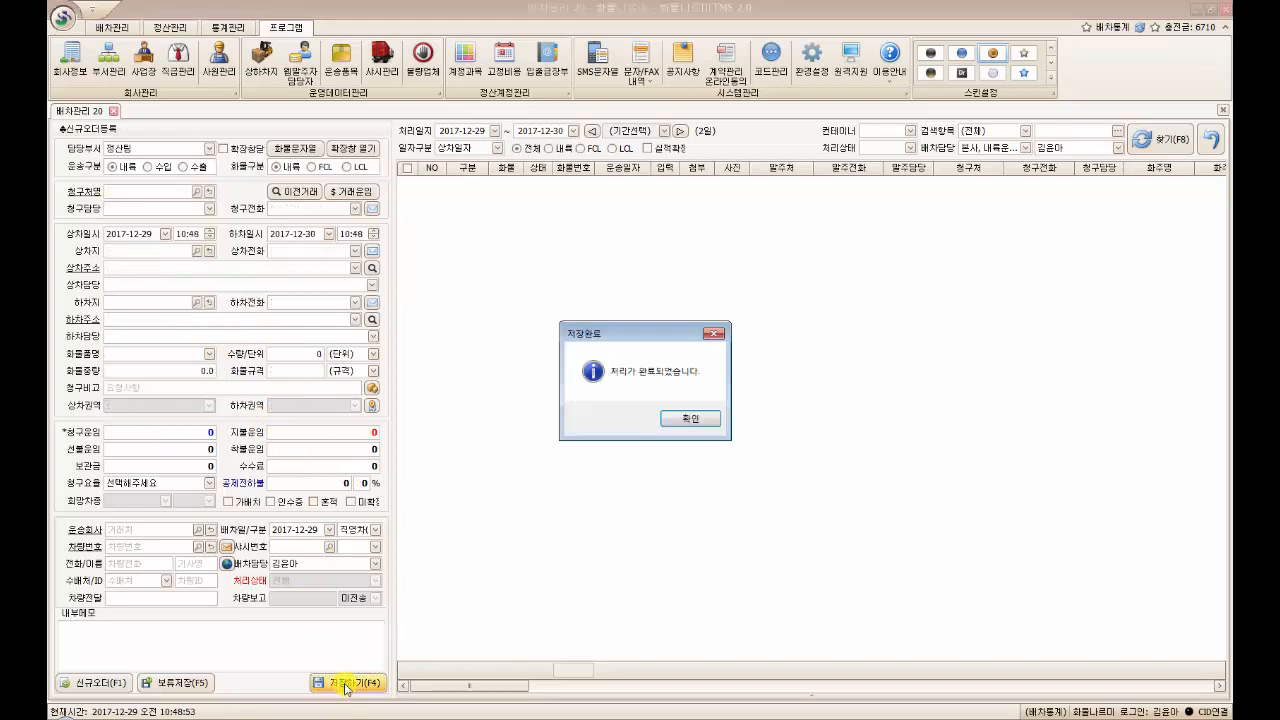
pyautogui.click(691, 418)
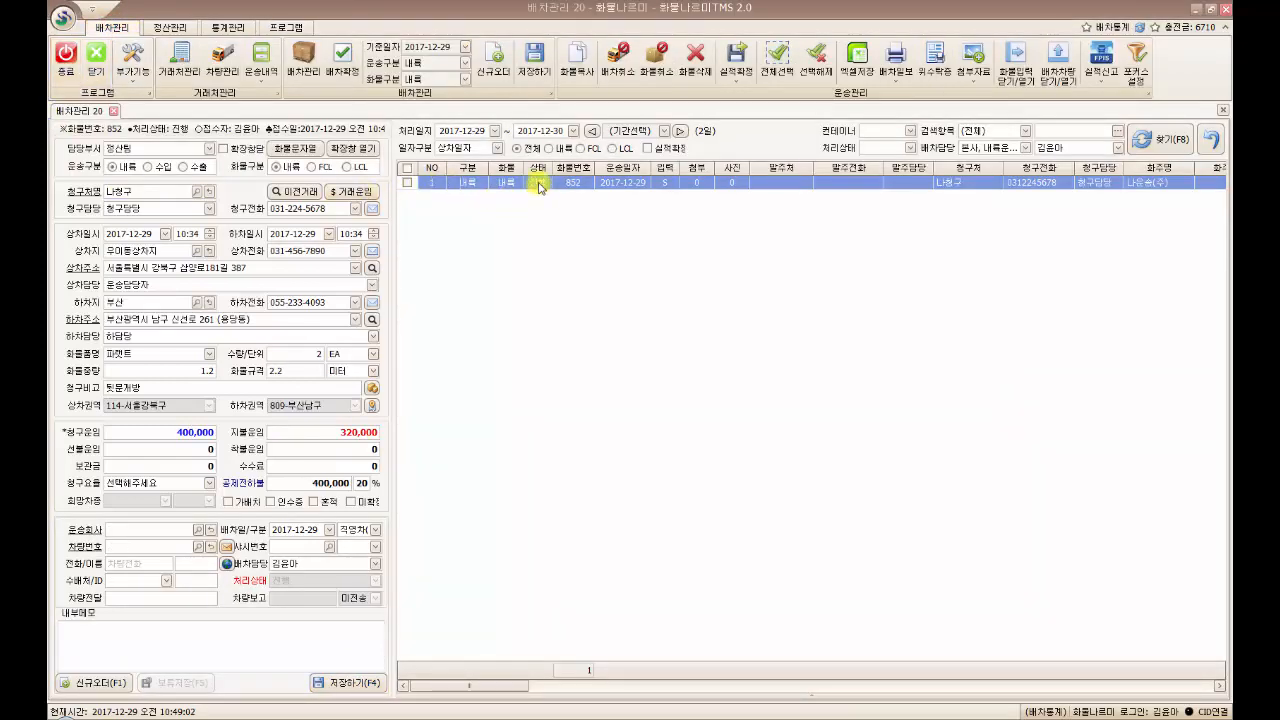
pyautogui.click(538, 185)
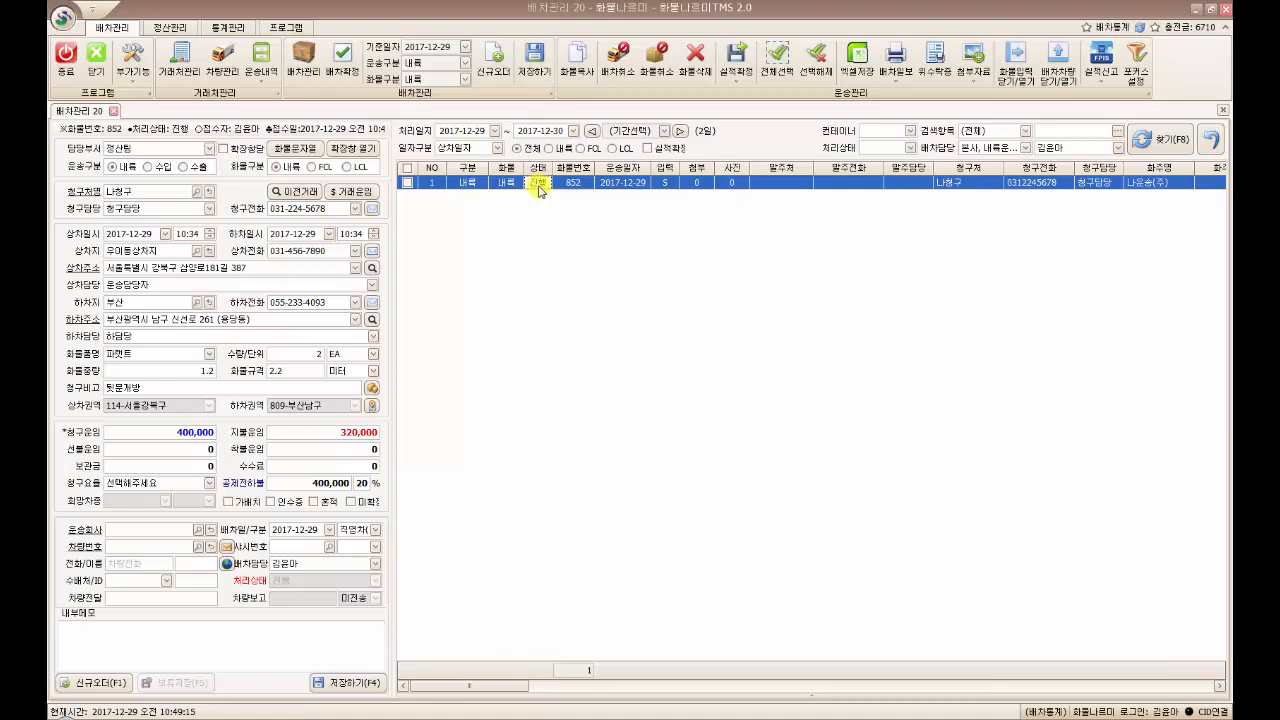
# Look up the transport company 나운송 from 나르미, then clear the carrier details
pyautogui.click(142, 533)
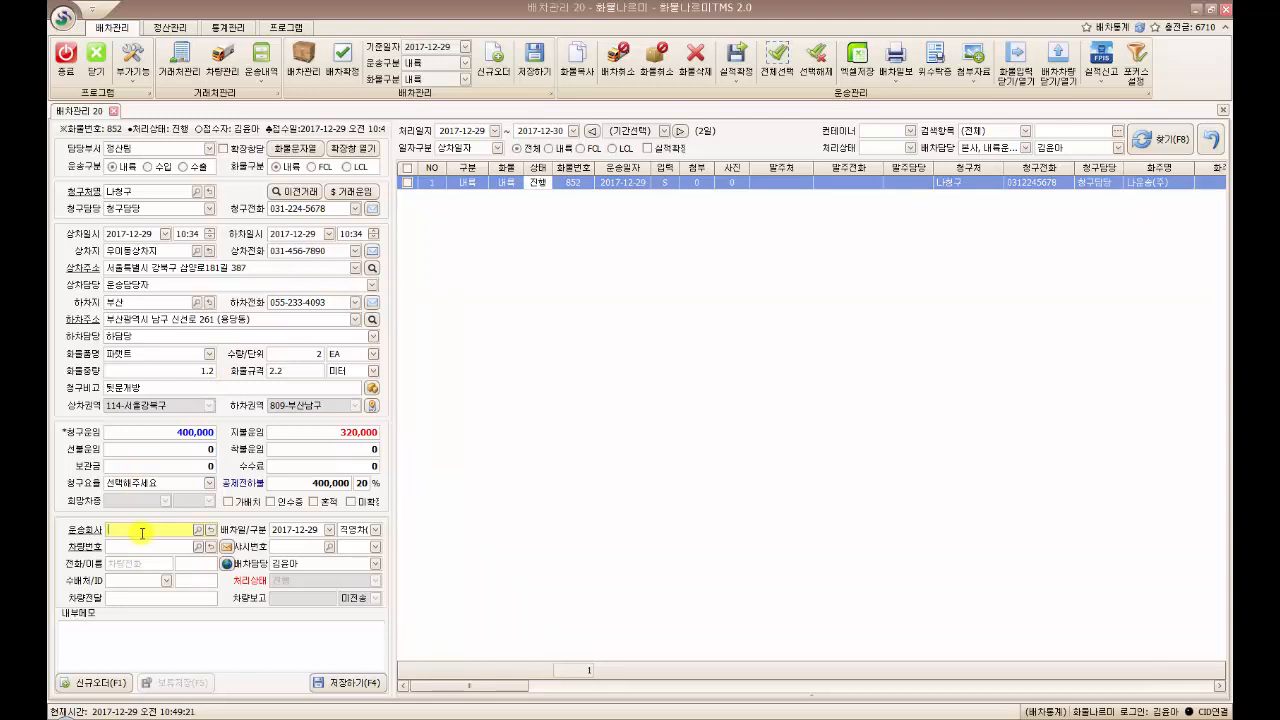
pyautogui.write('나르미')
pyautogui.press('Return')
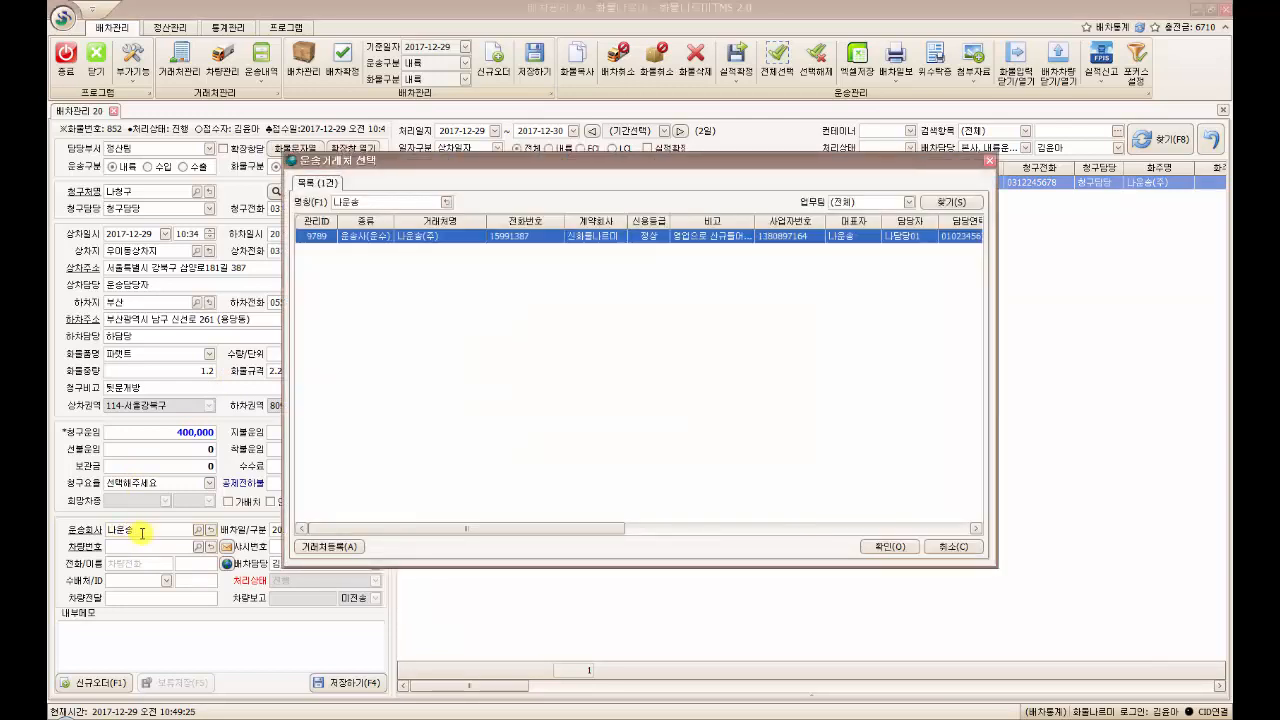
pyautogui.press('Return')
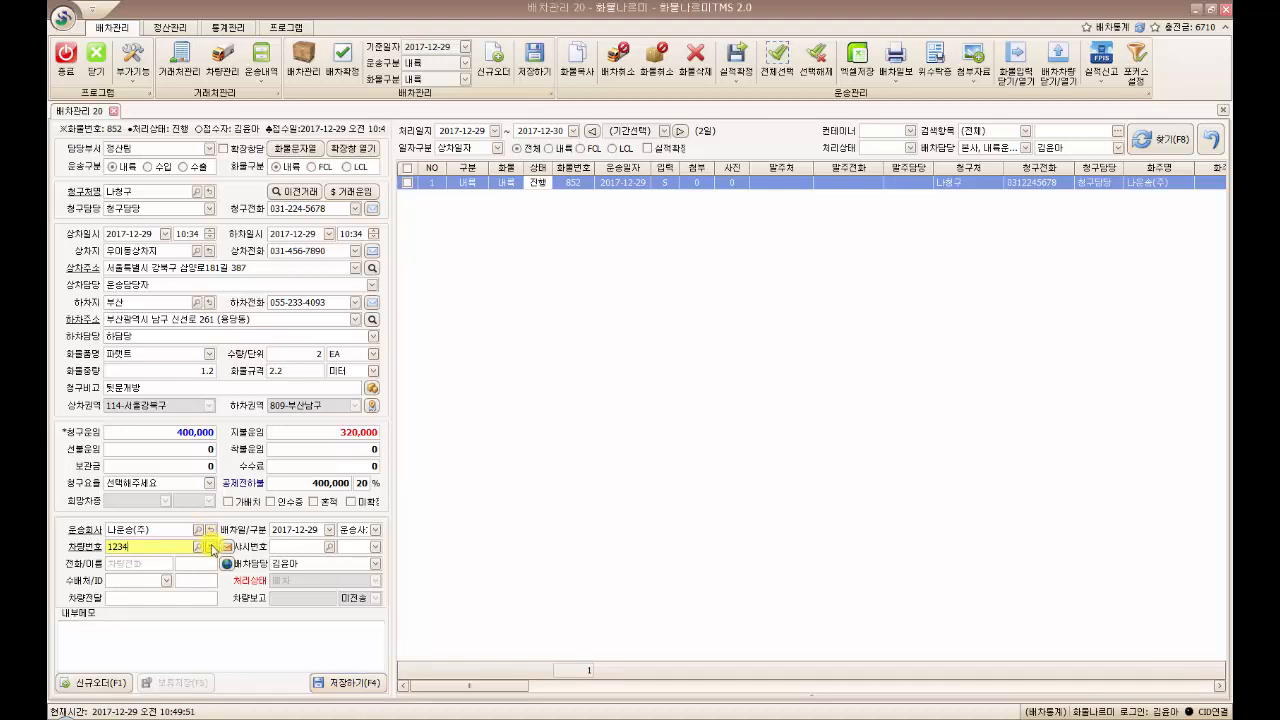
pyautogui.click(209, 547)
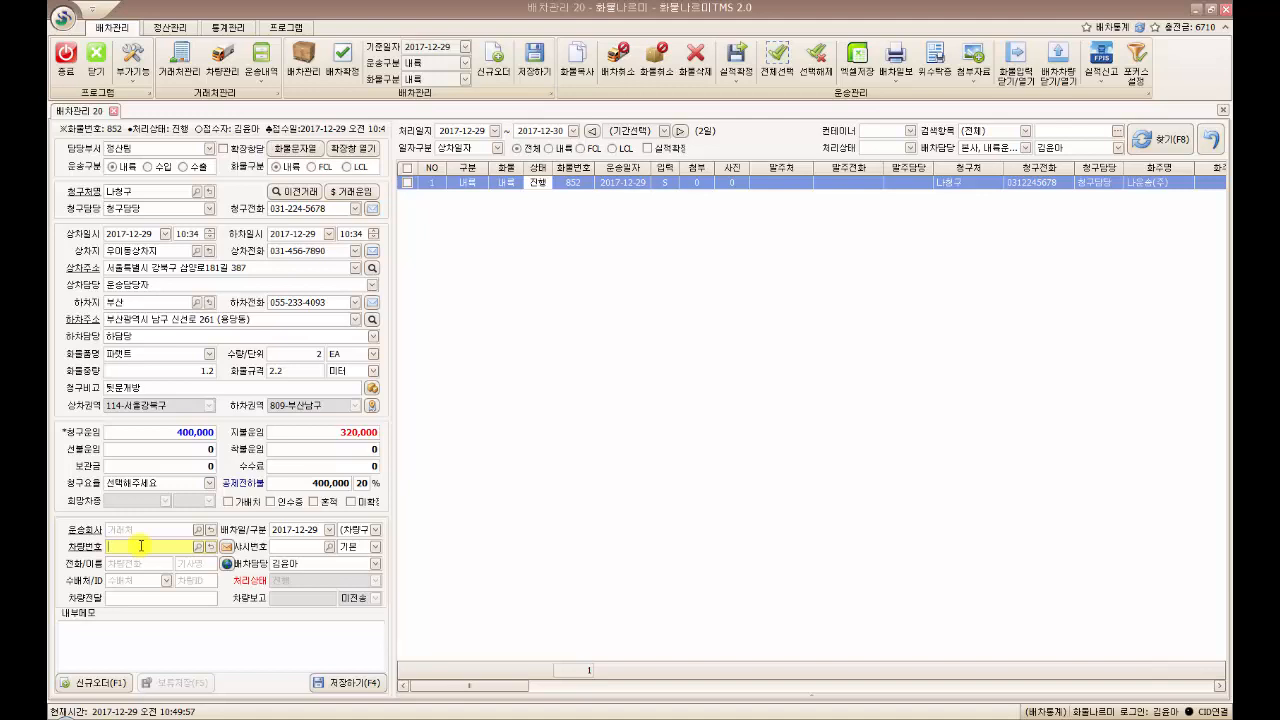
pyautogui.click(141, 545)
pyautogui.write('1357')
pyautogui.press('Return')
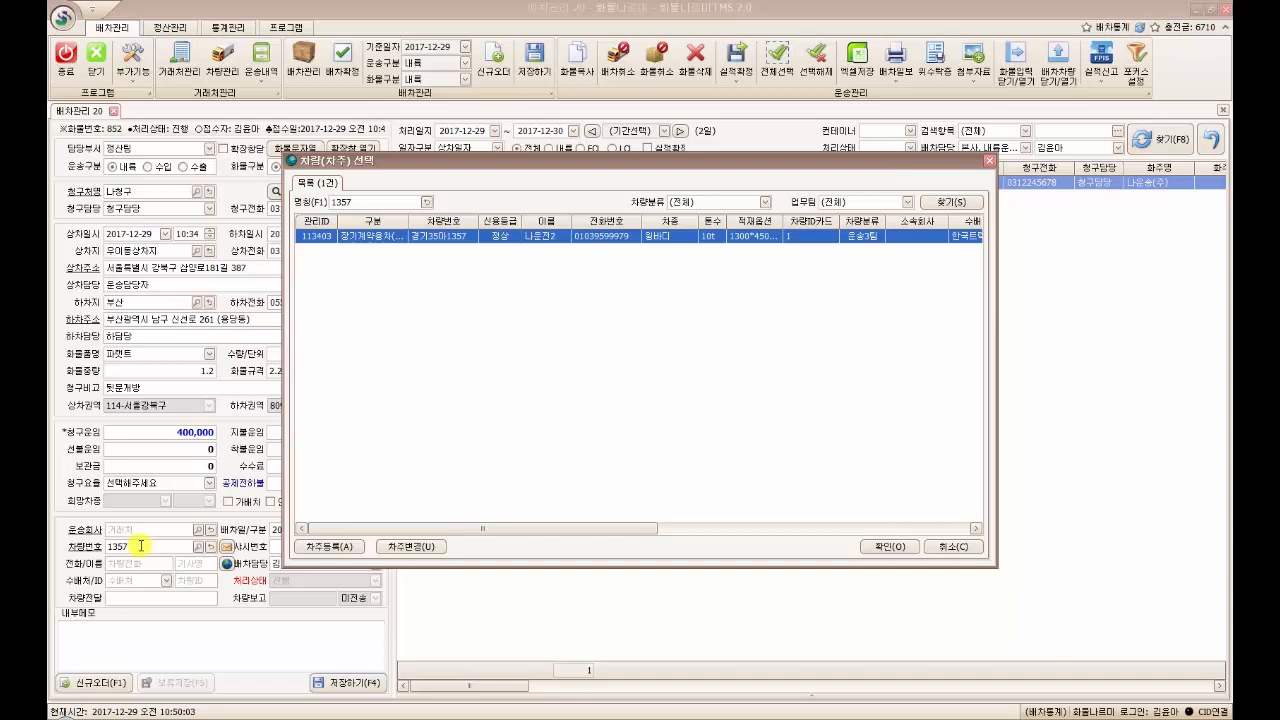
pyautogui.press('Return')
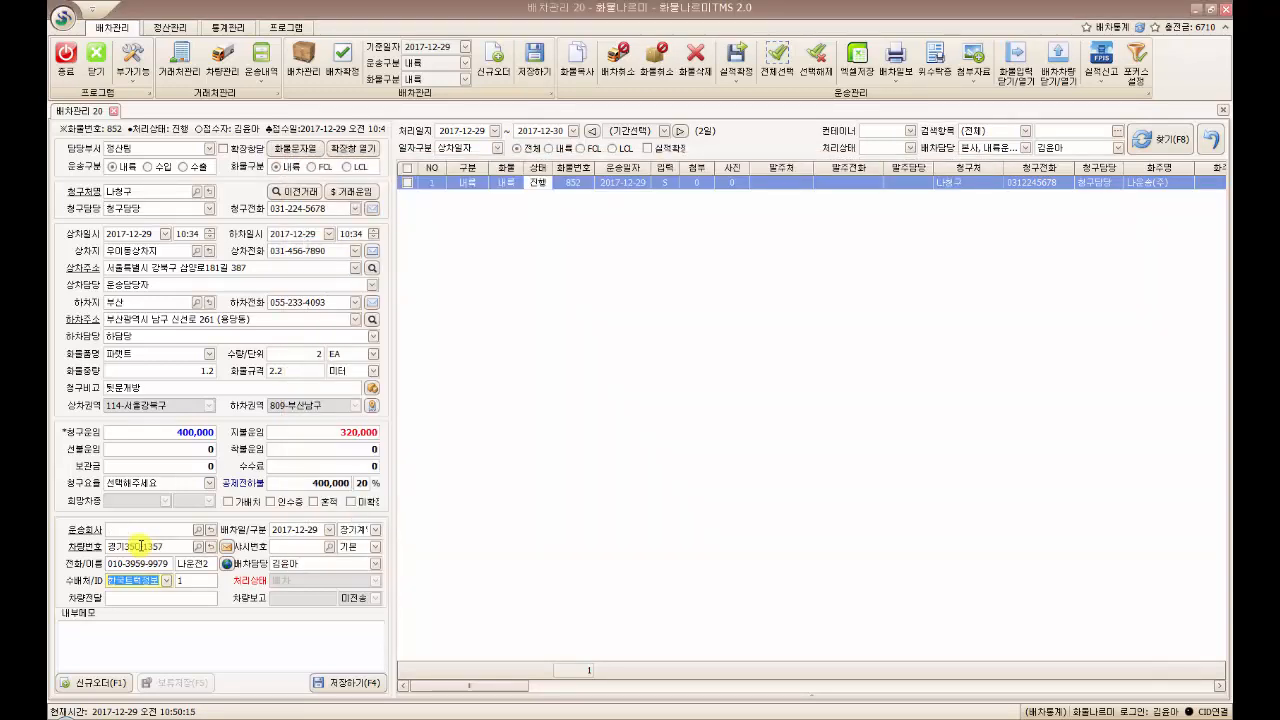
pyautogui.click(141, 546)
pyautogui.write('1357')
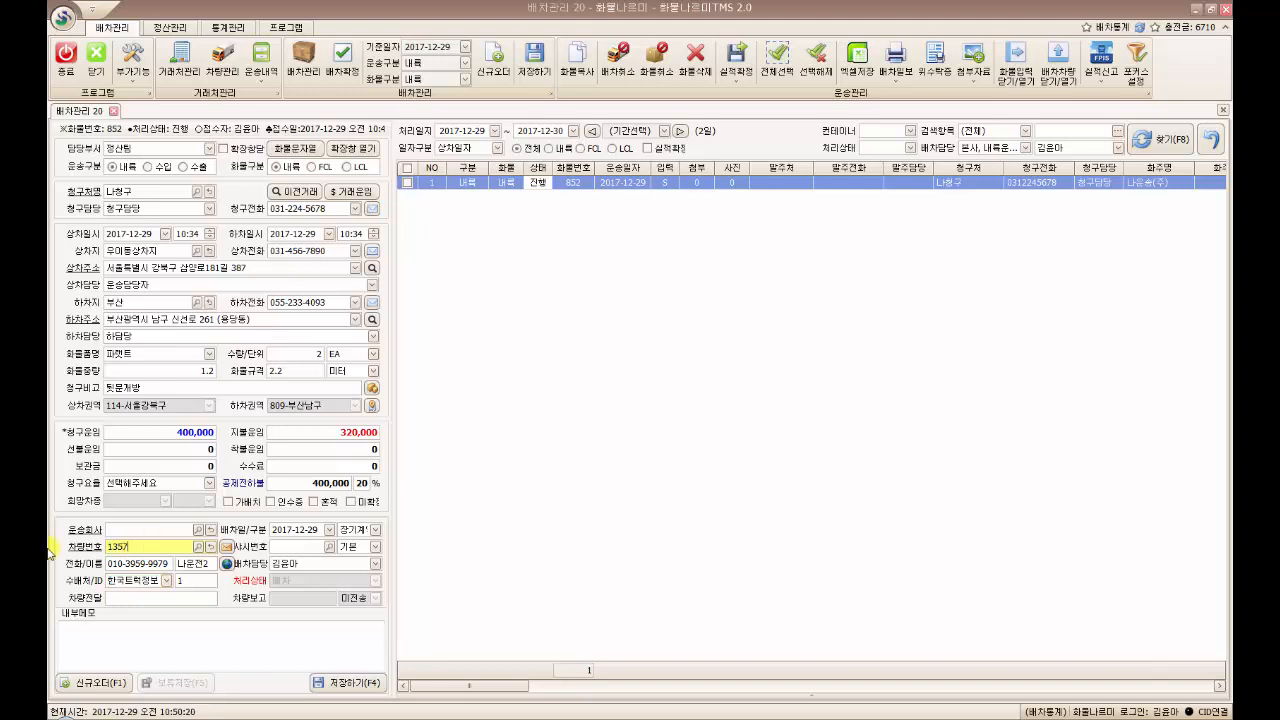
pyautogui.press('Return')
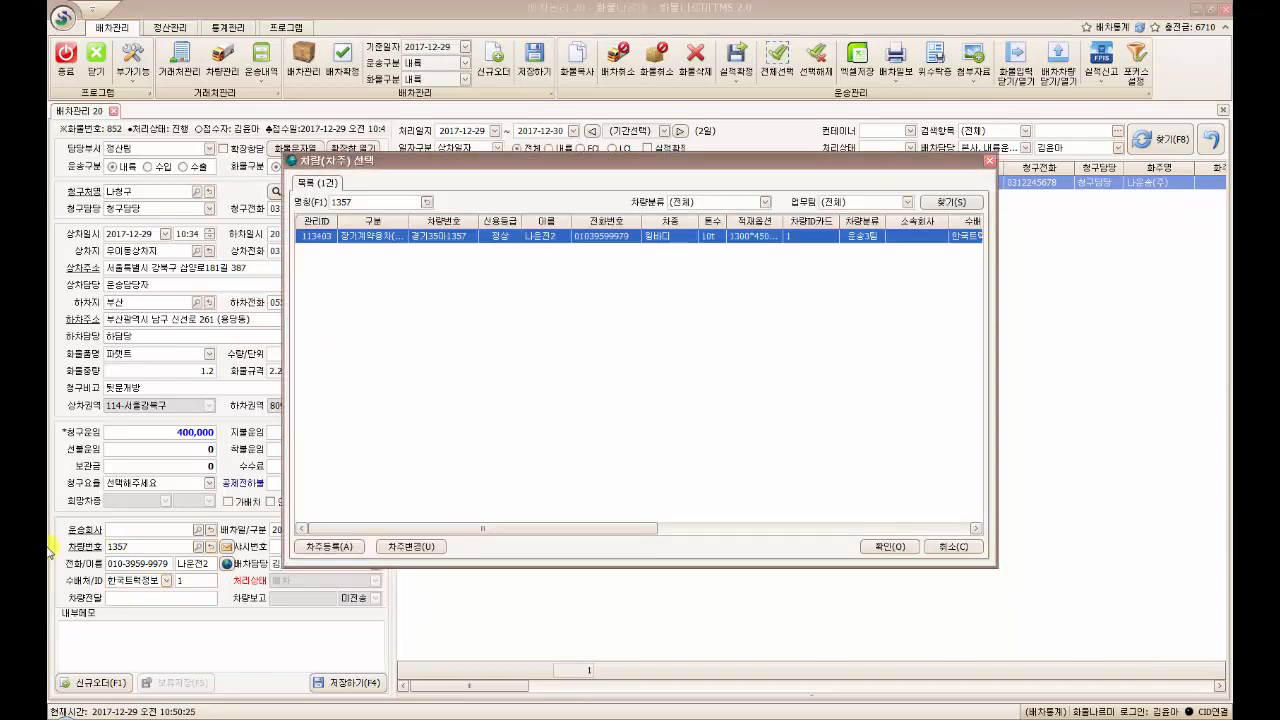
pyautogui.click(331, 549)
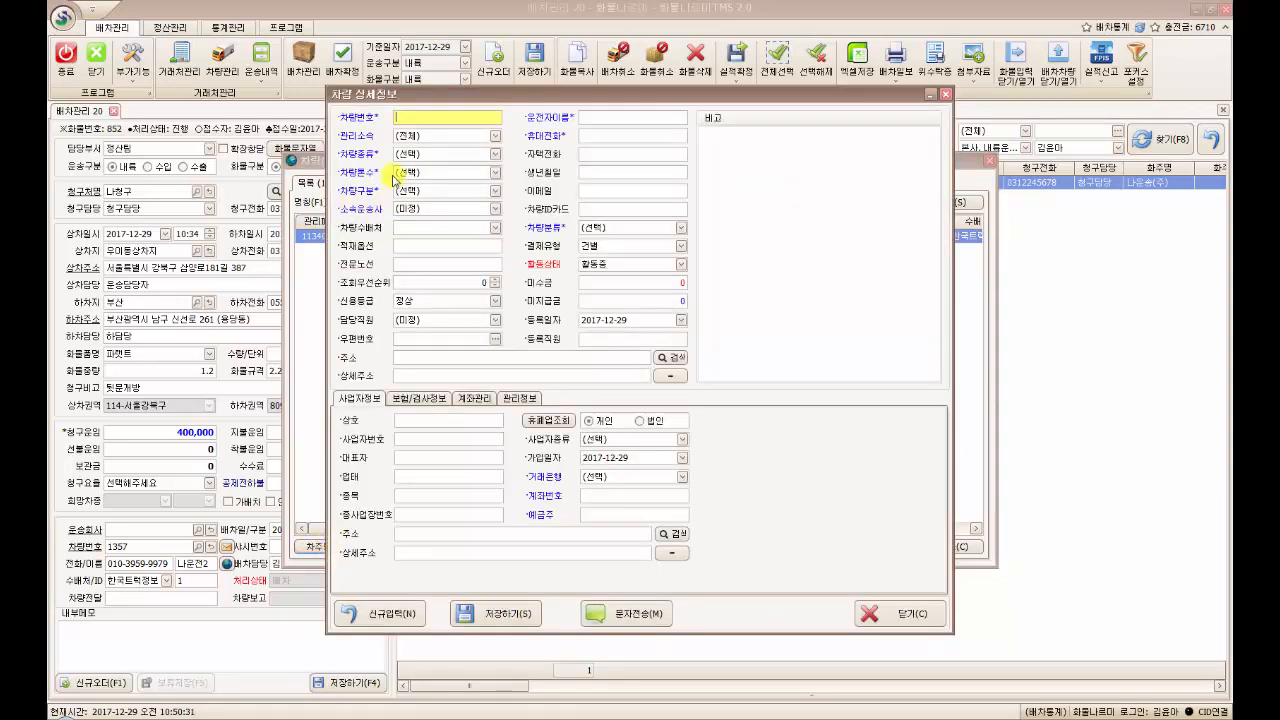
pyautogui.click(946, 96)
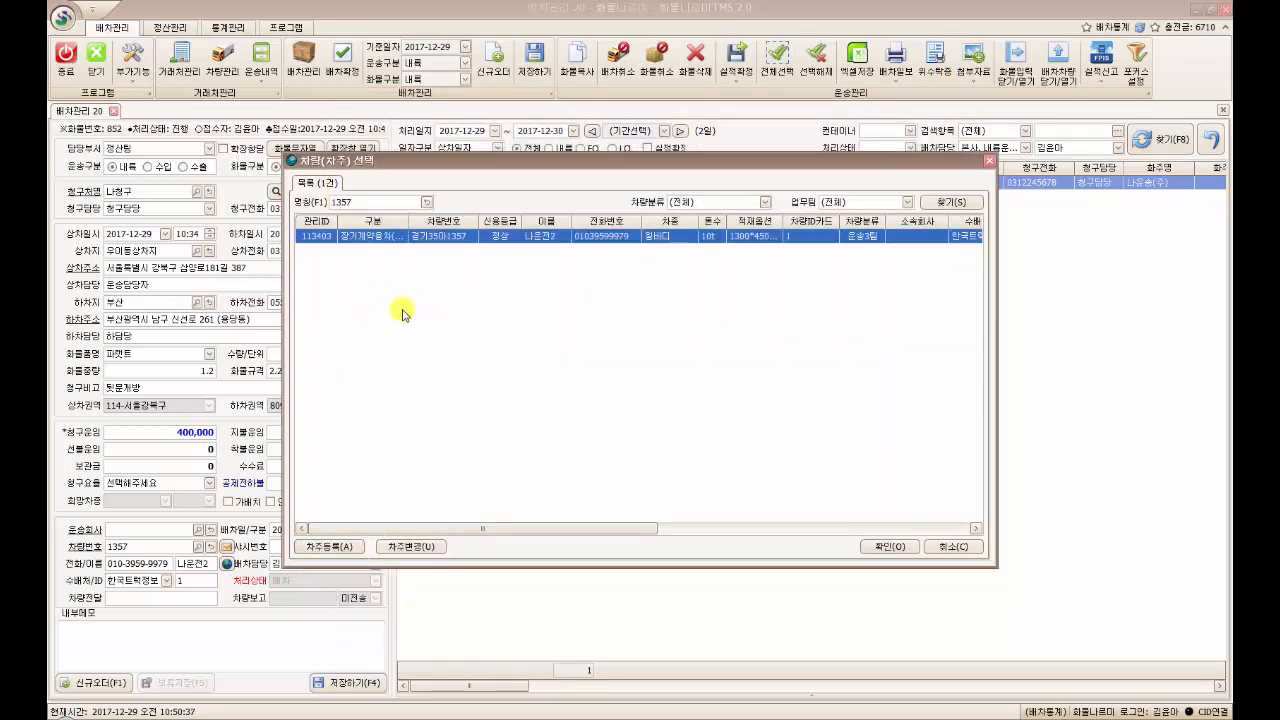
pyautogui.doubleClick(390, 238)
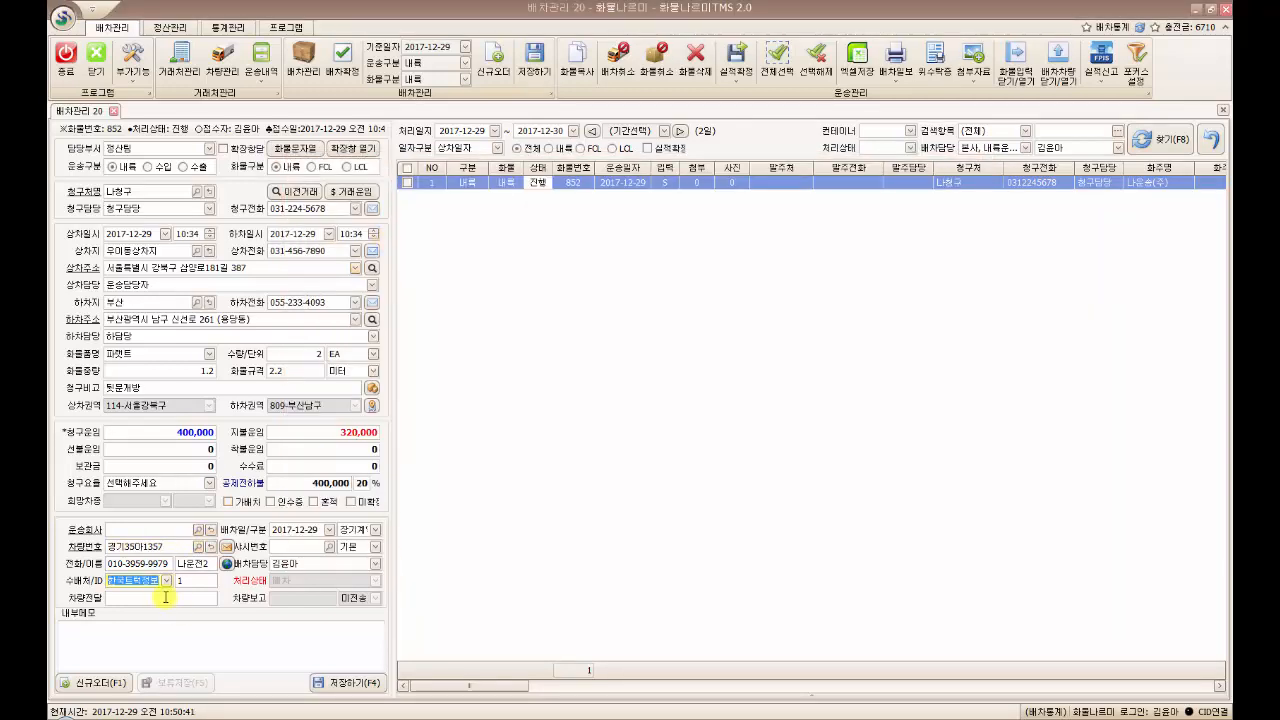
pyautogui.click(362, 689)
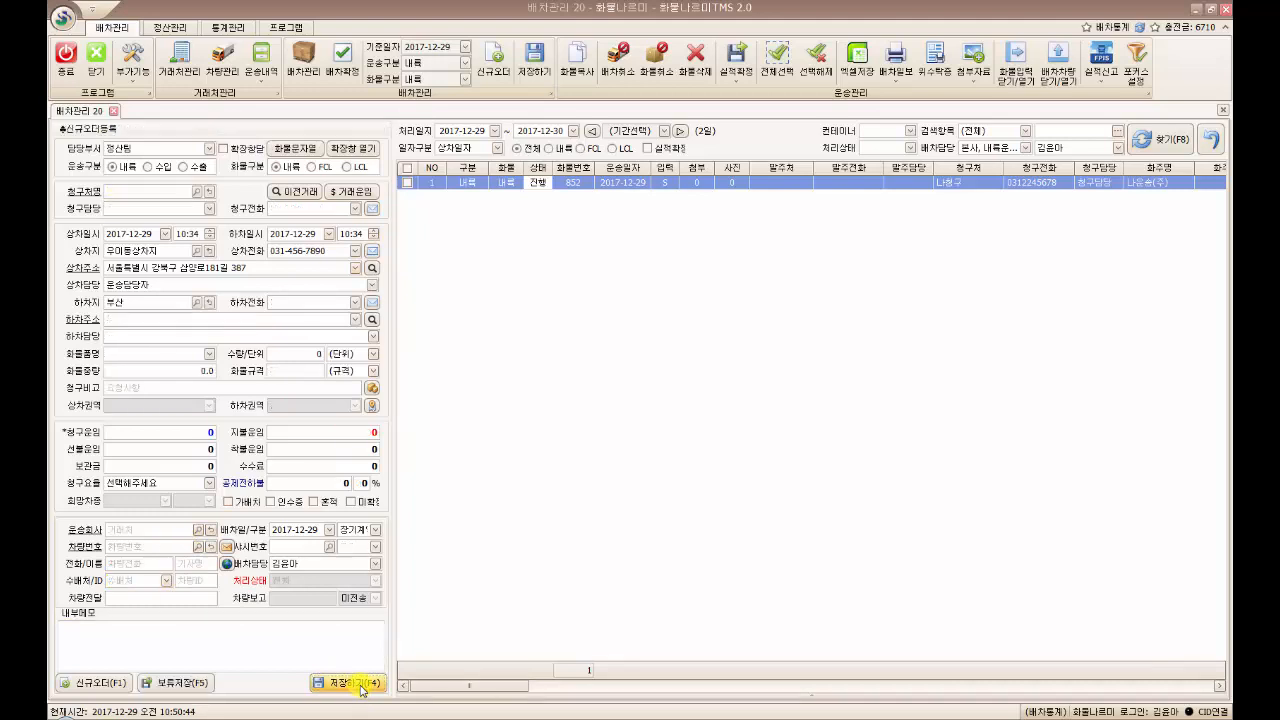
pyautogui.click(691, 415)
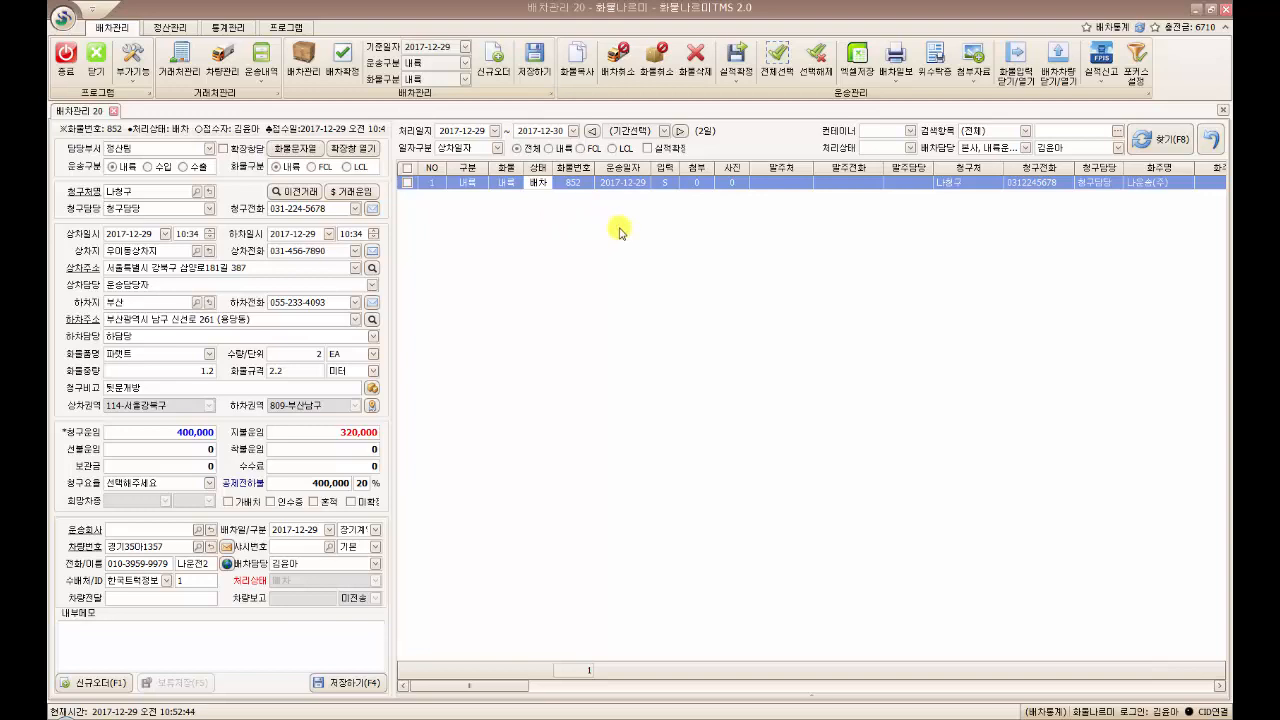
pyautogui.rightClick(539, 186)
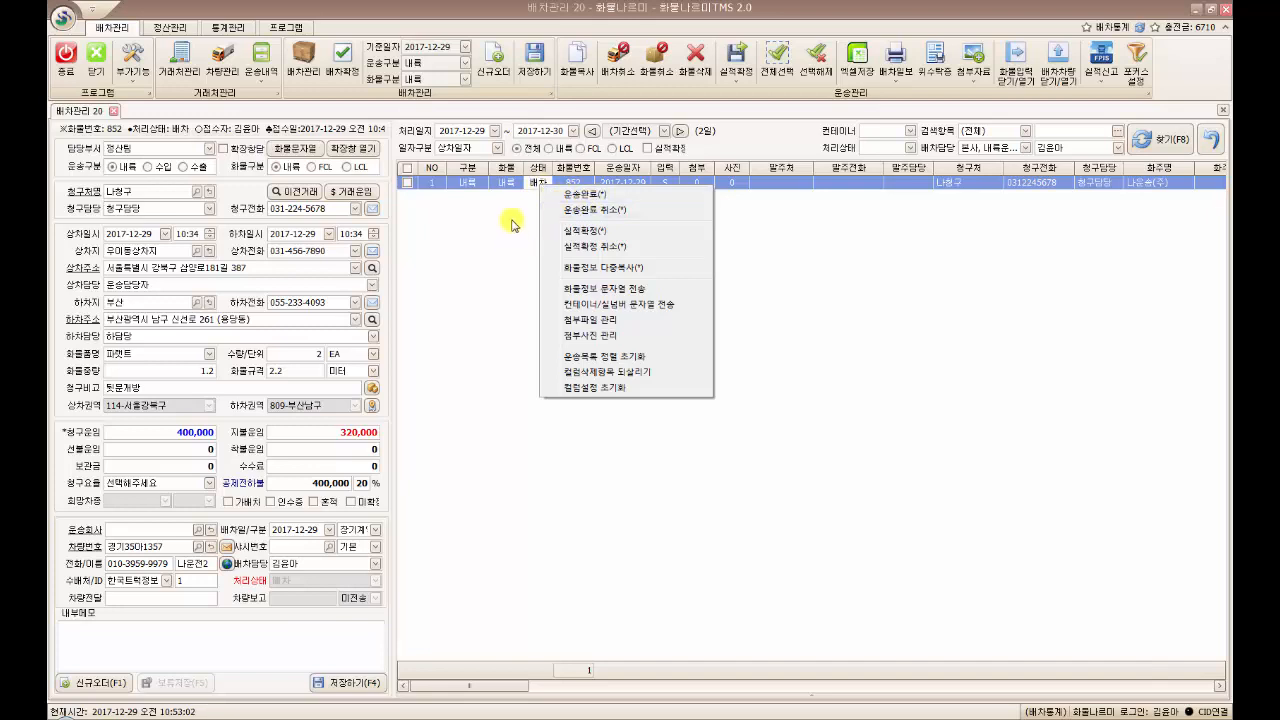
pyautogui.click(510, 220)
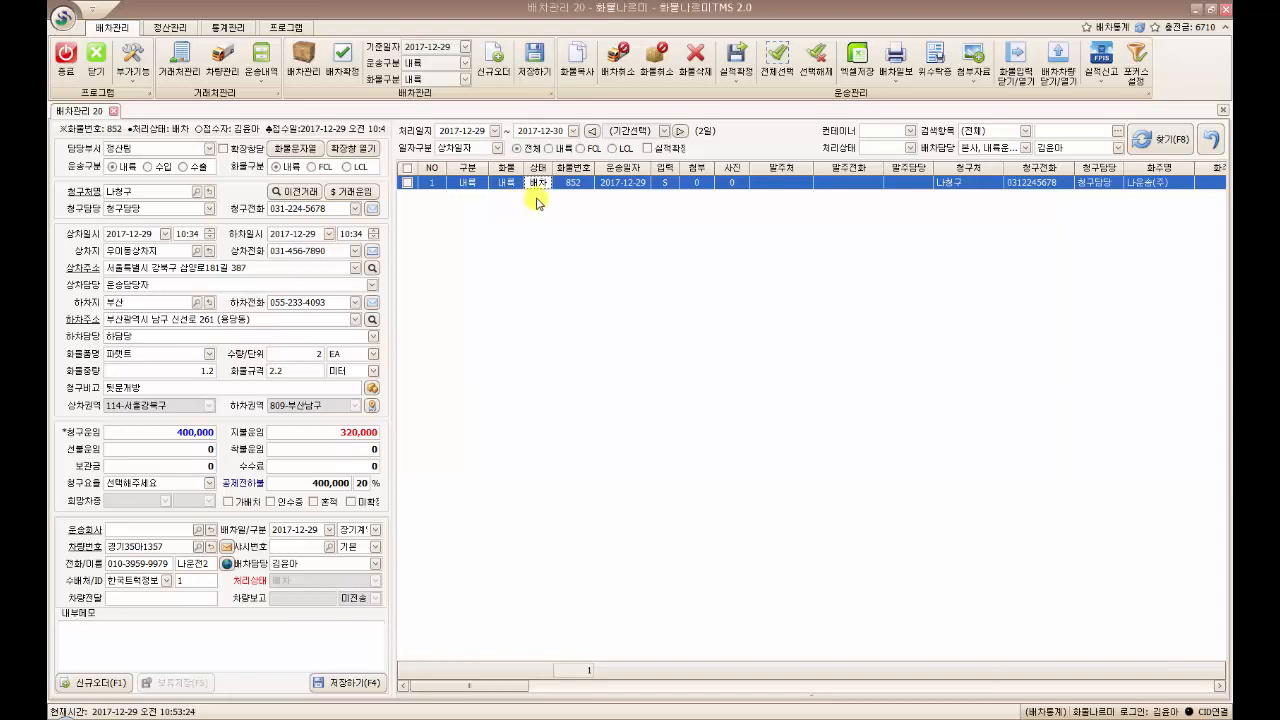
# Open order 852's extended view and review its 400,000 sales and 320,000 purchase freight items
pyautogui.click(354, 152)
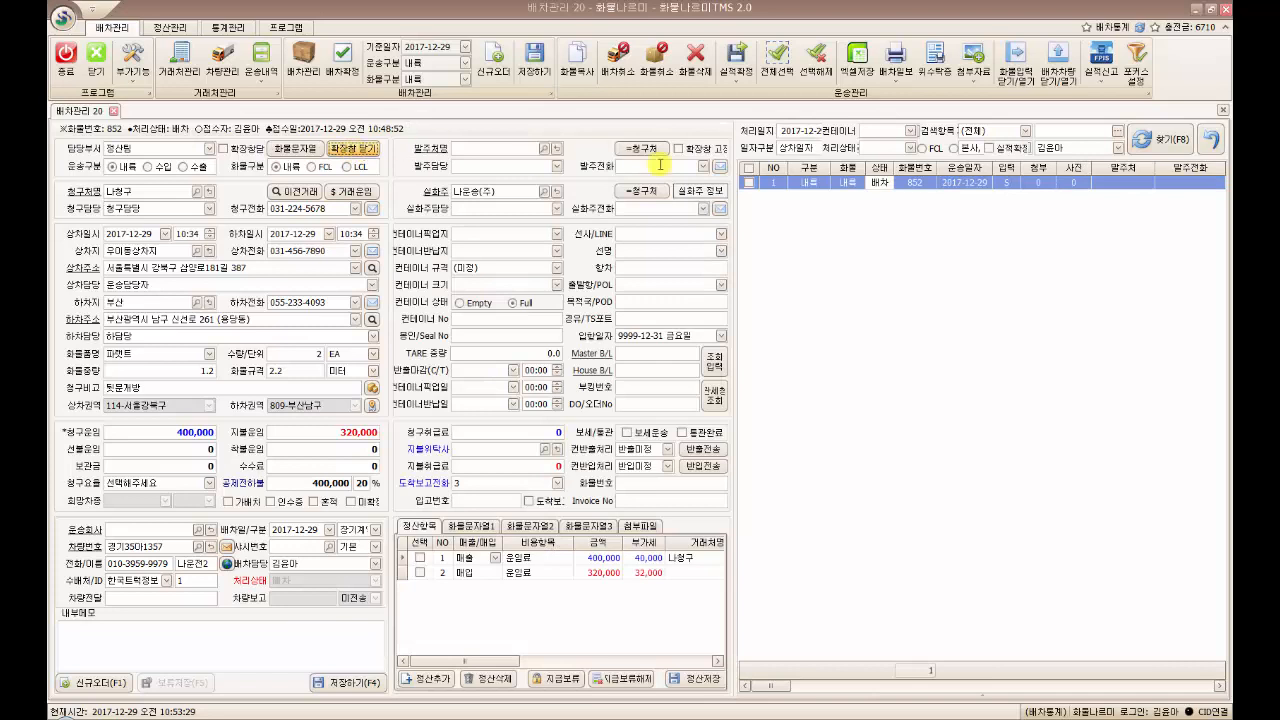
pyautogui.click(882, 184)
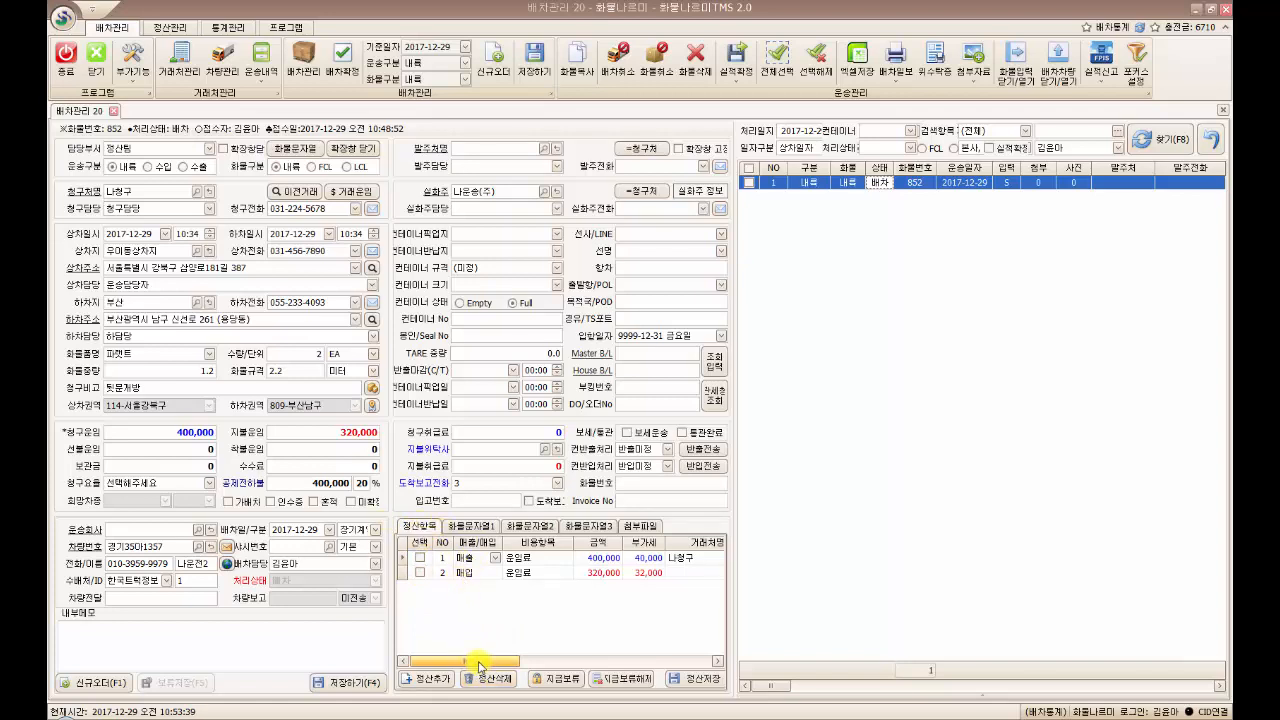
pyautogui.moveTo(479, 663); pyautogui.dragTo(493, 663)
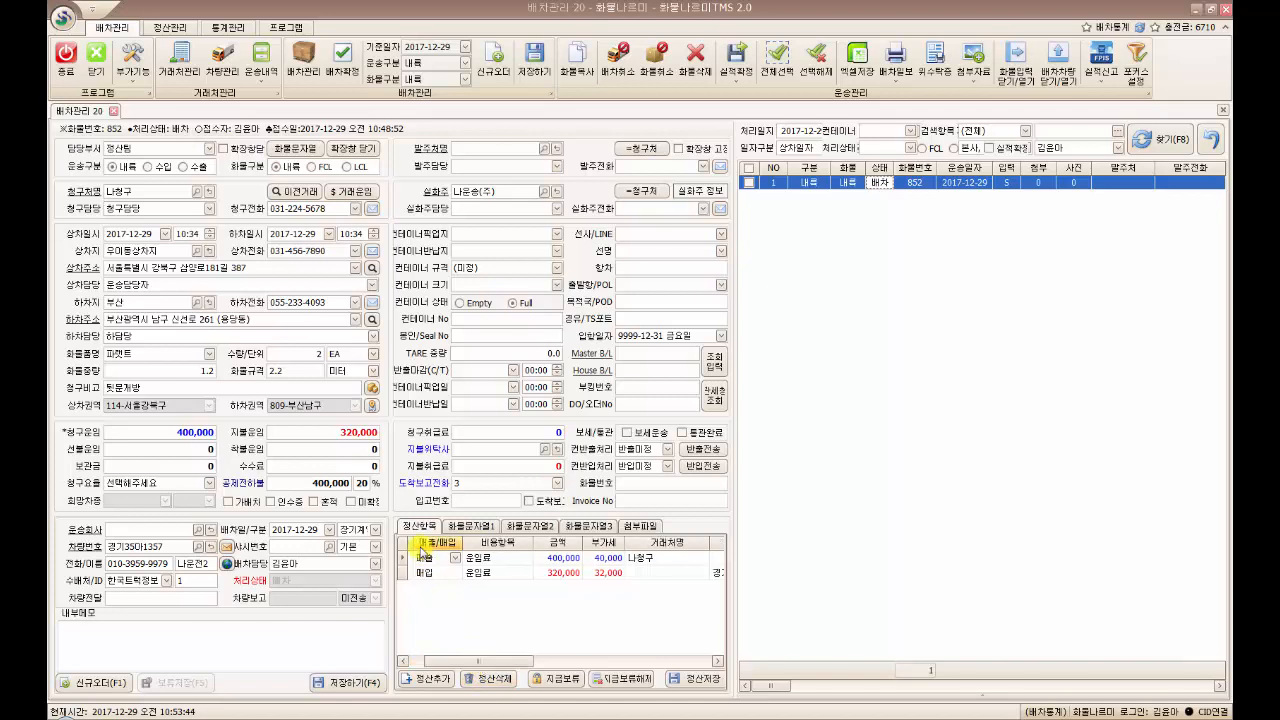
pyautogui.click(667, 563)
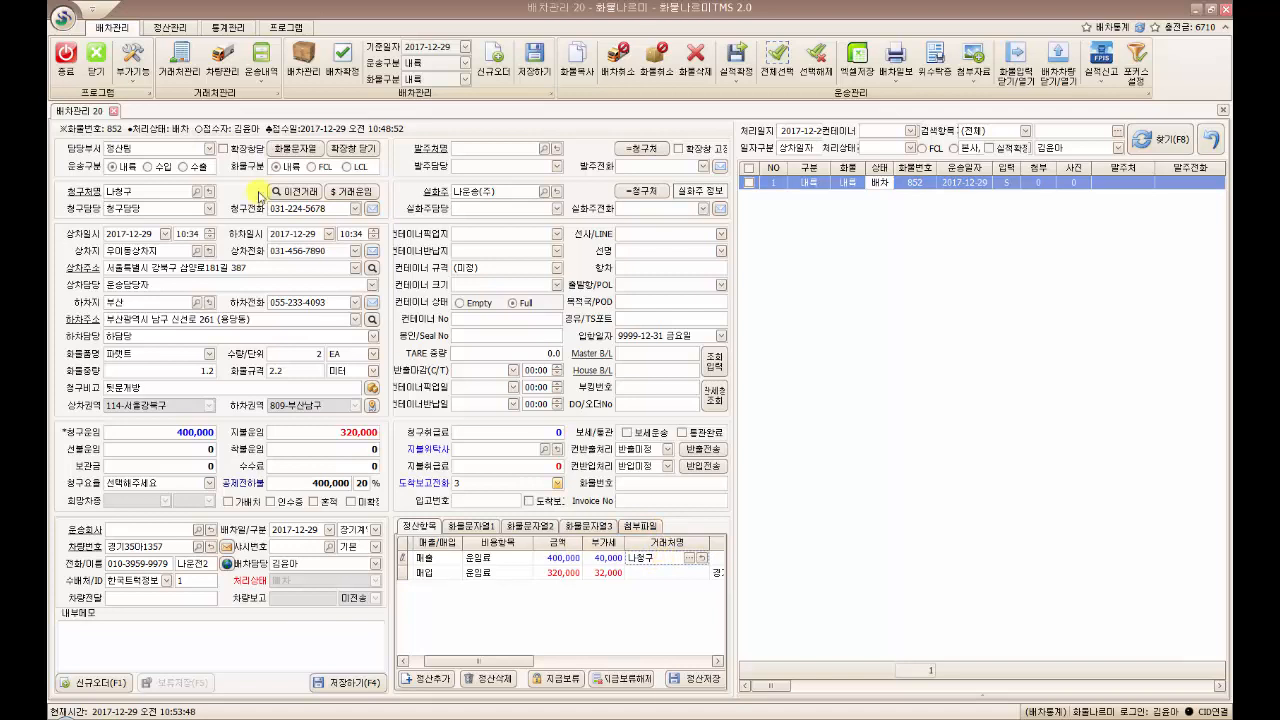
pyautogui.click(164, 190)
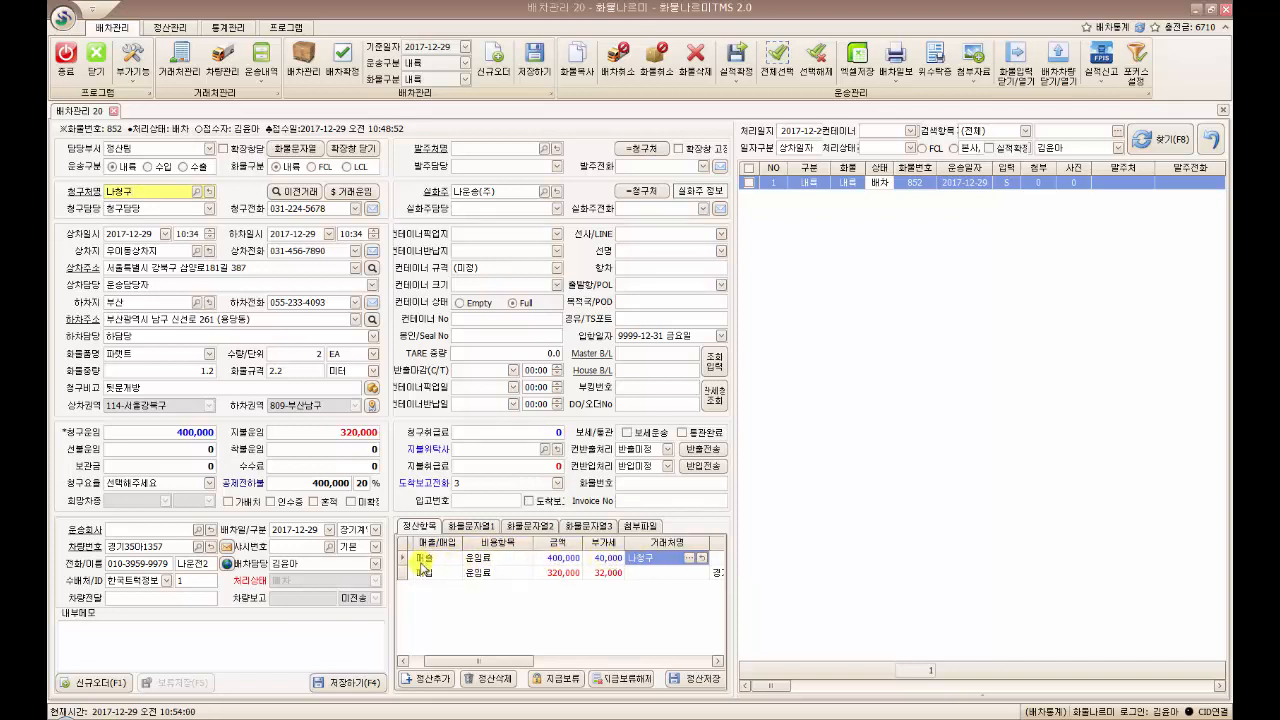
pyautogui.click(459, 631)
pyautogui.moveTo(456, 661)
pyautogui.mouseDown()
pyautogui.moveTo(505, 664)
pyautogui.moveTo(480, 664)
pyautogui.mouseUp()
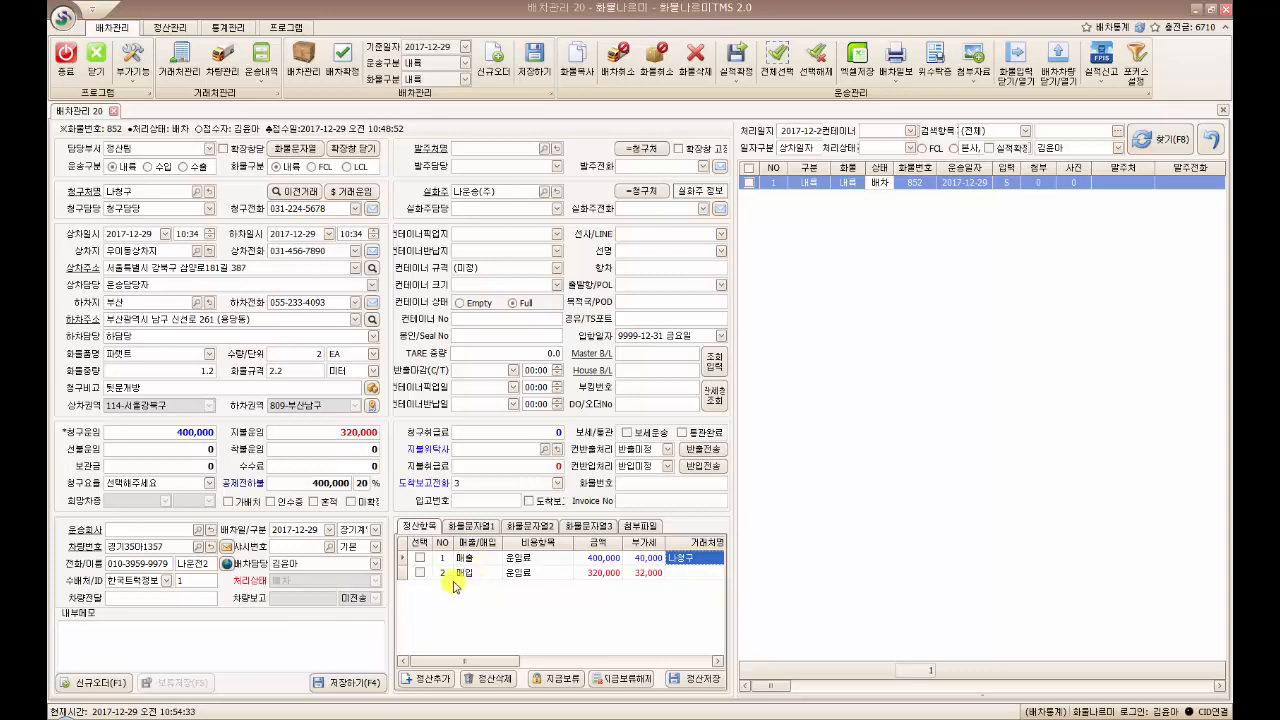
pyautogui.click(160, 28)
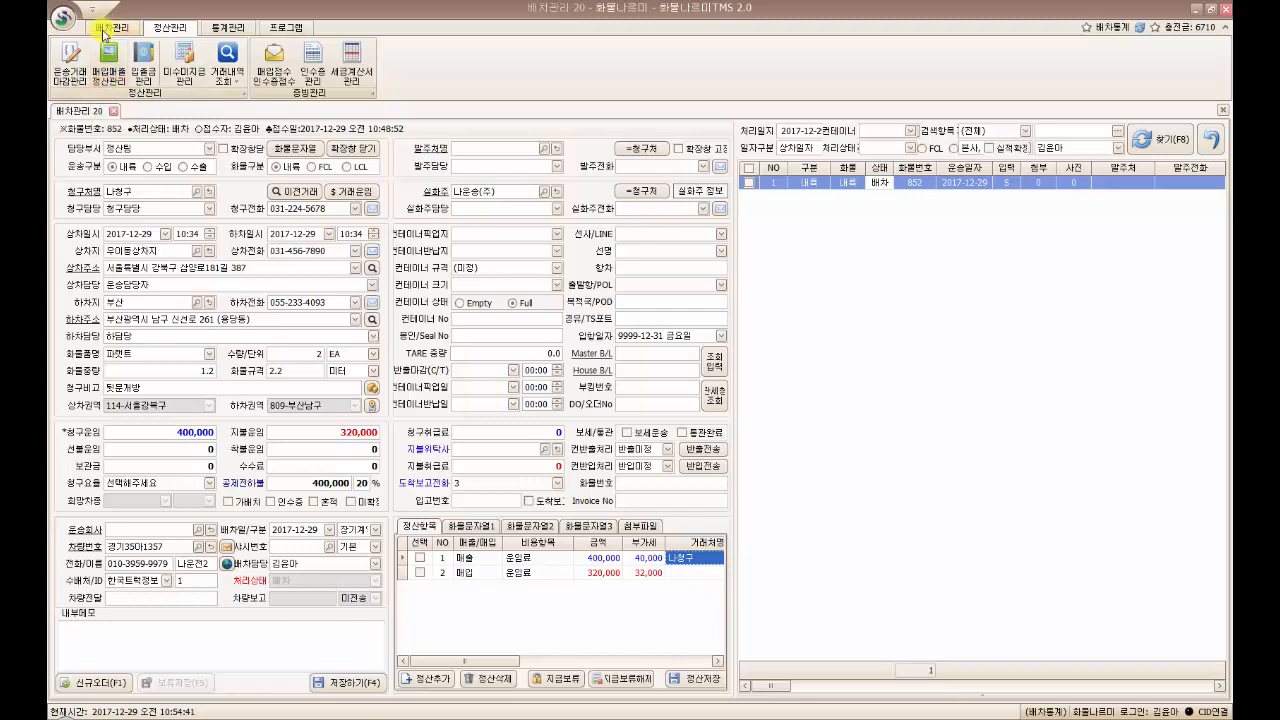
pyautogui.click(107, 31)
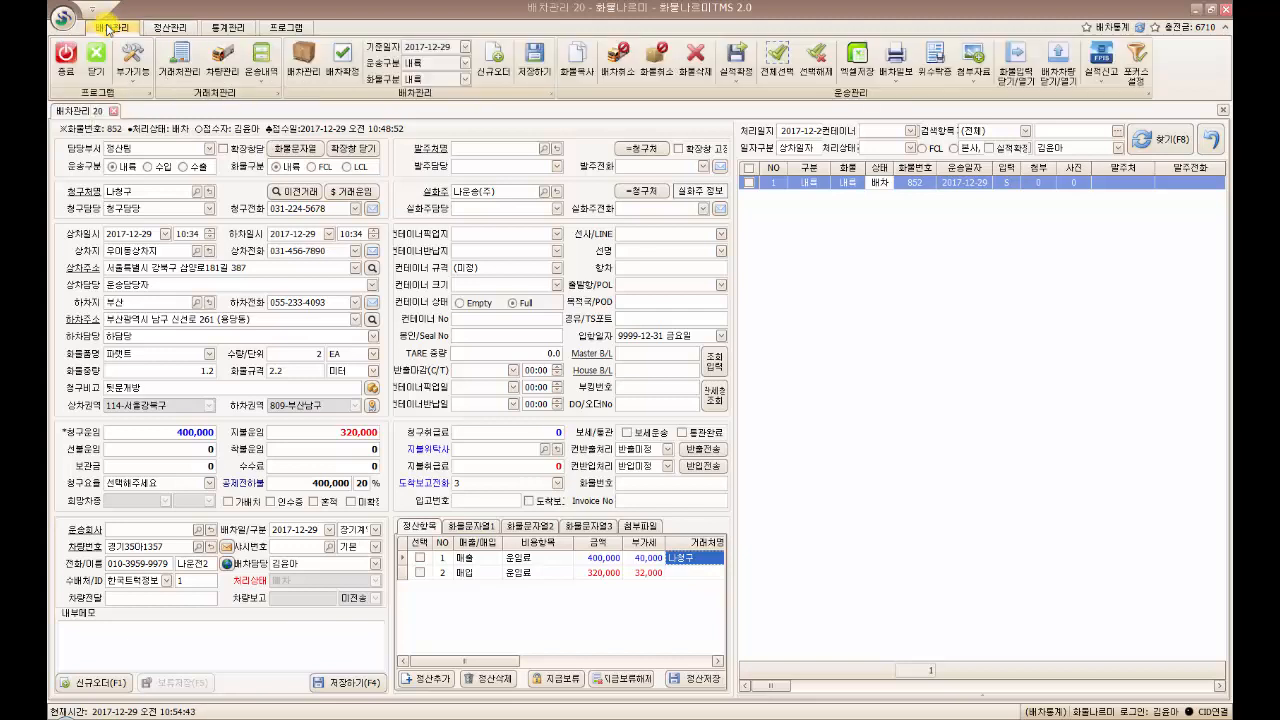